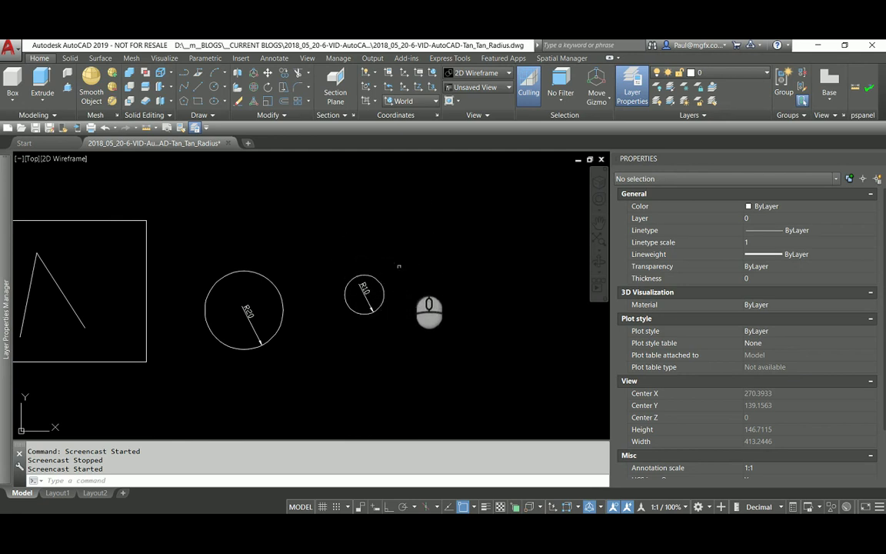
Step: Draw a circle of radius 100 centred near the R10 circle
type("c")
key("Return")
left_click(313, 231)
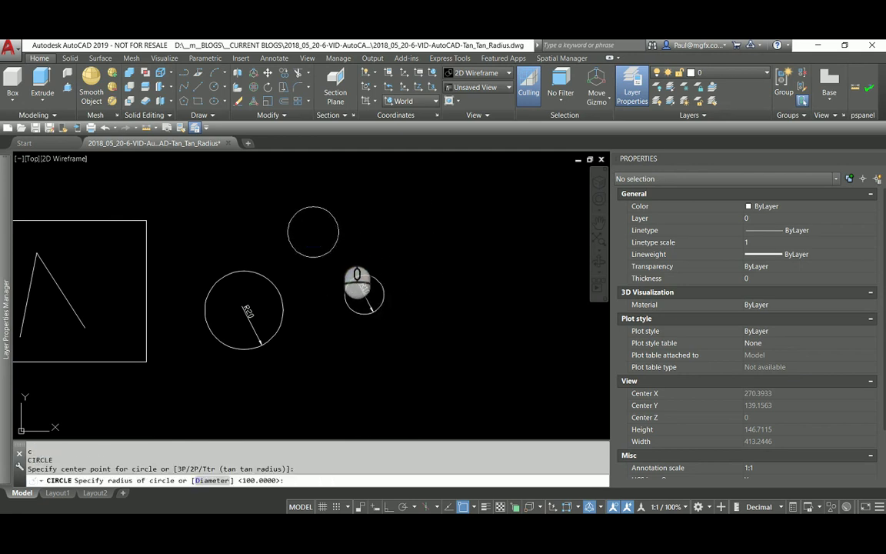
type("100")
key("Return")
scroll(350, 261, "down", 2)
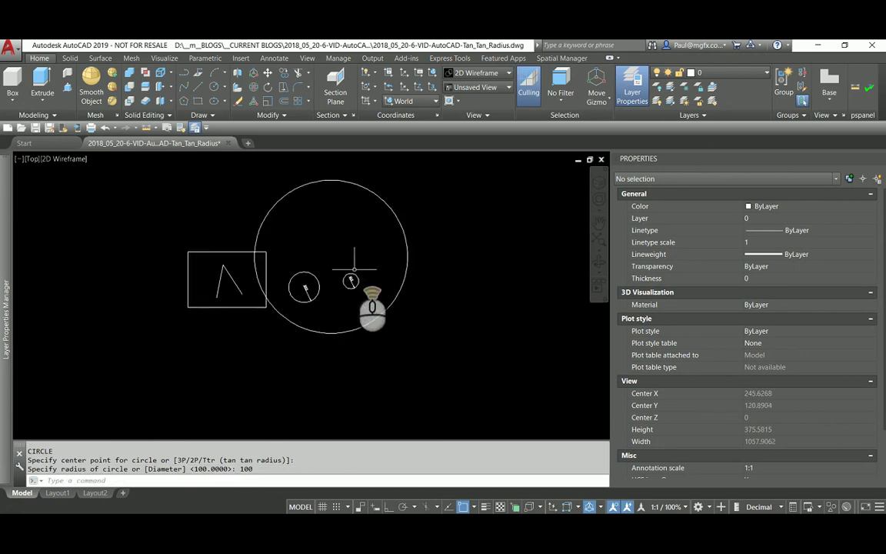
scroll(372, 306, "up", 2)
Step: Start moving the large circle by window-selecting it and picking a base point
type("m")
key("Return")
mouse_move(458, 350)
left_mouse_down()
mouse_move(423, 327)
mouse_move(442, 338)
left_mouse_up()
left_click(428, 323)
left_click(414, 411)
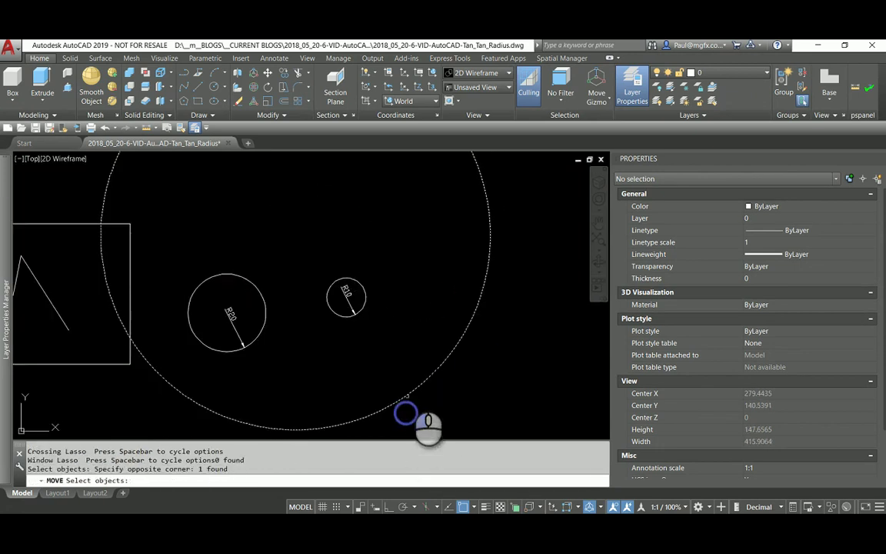
scroll(411, 350, "down", 2)
scroll(383, 353, "up", 3)
scroll(383, 353, "down", 2)
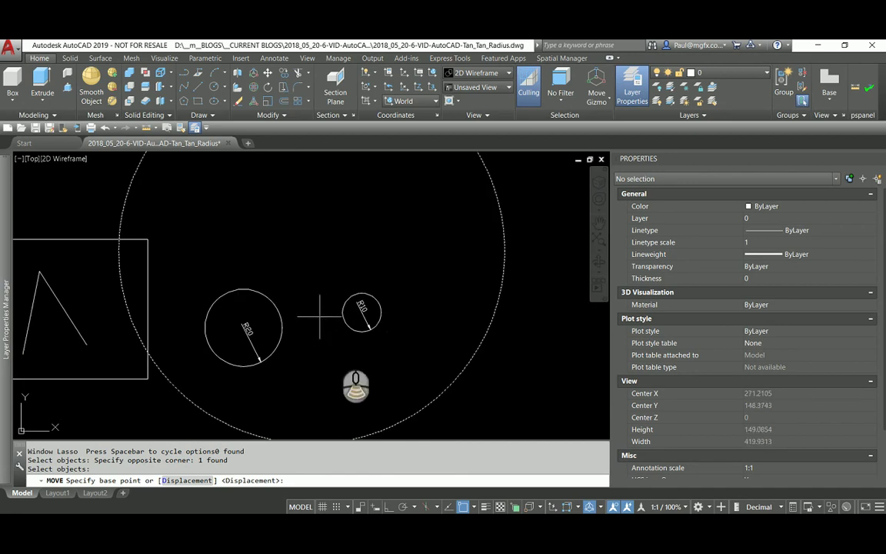
scroll(363, 311, "down", 2)
scroll(323, 307, "up", 5)
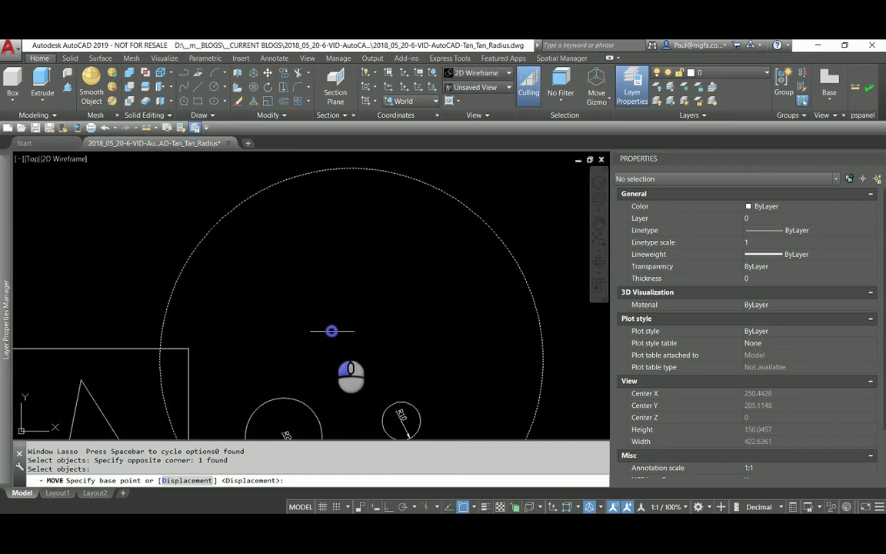
left_click(354, 311)
scroll(342, 242, "down", 3)
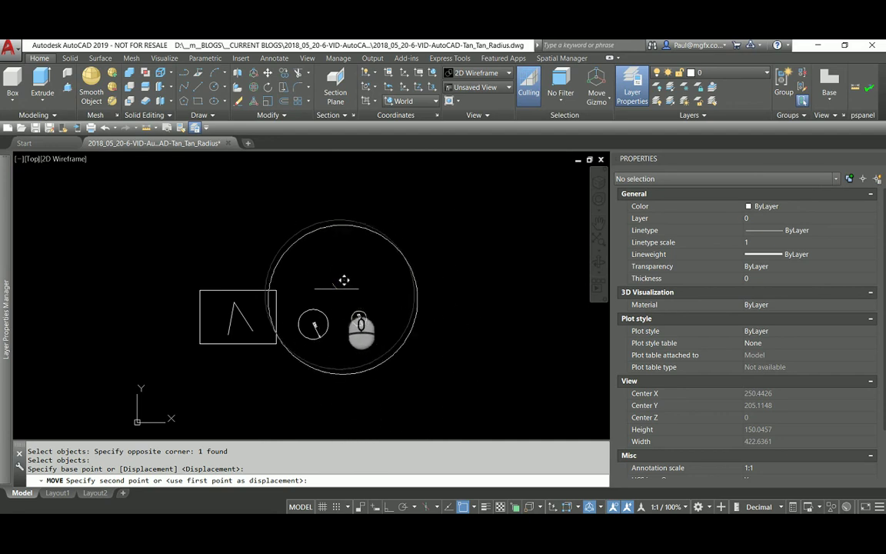
Step: Cancel the move and erase the radius-100 circle
key("Escape")
key("Escape")
key("Escape")
key("Escape")
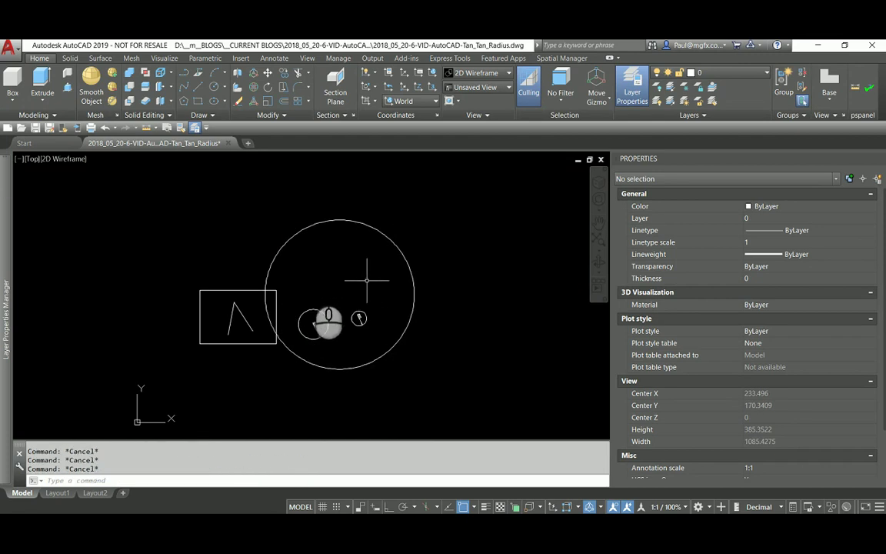
type("e")
key("Return")
left_click(292, 246)
left_click(253, 241)
key("Return")
Step: Pan to frame both small circles and start a Tan, Tan, Radius circle
scroll(315, 350, "up", 6)
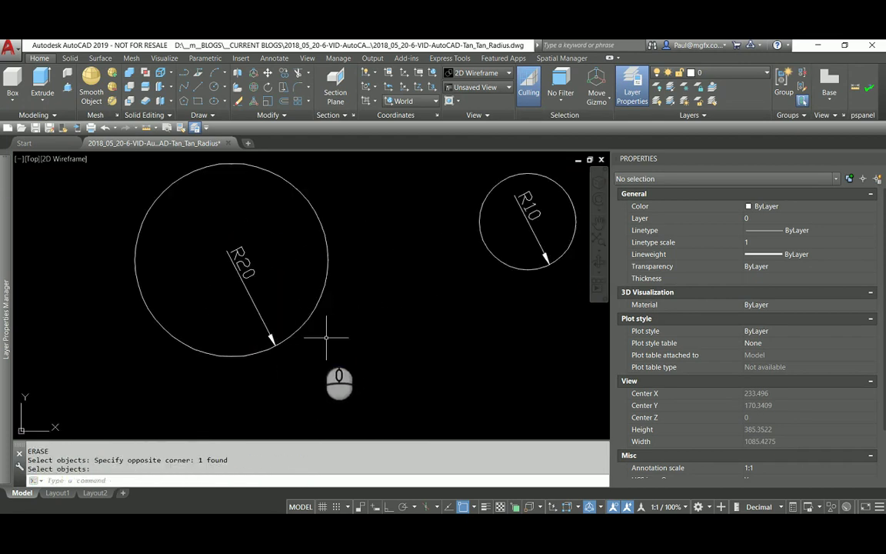
middle_click_drag(306, 345, 289, 369)
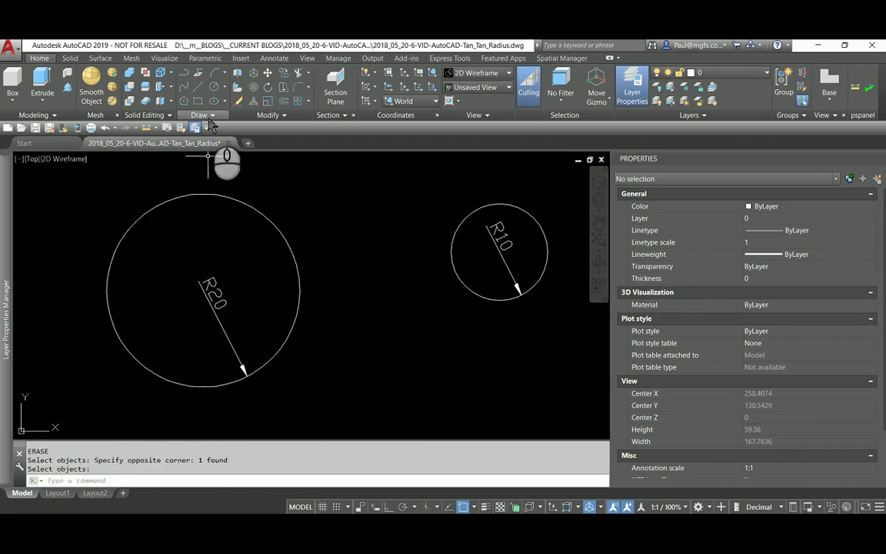
left_click(225, 90)
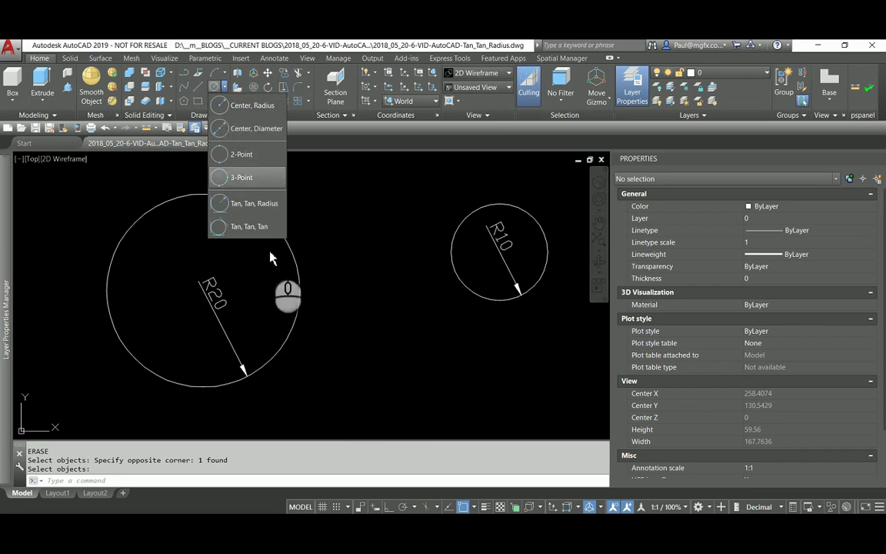
left_click(261, 204)
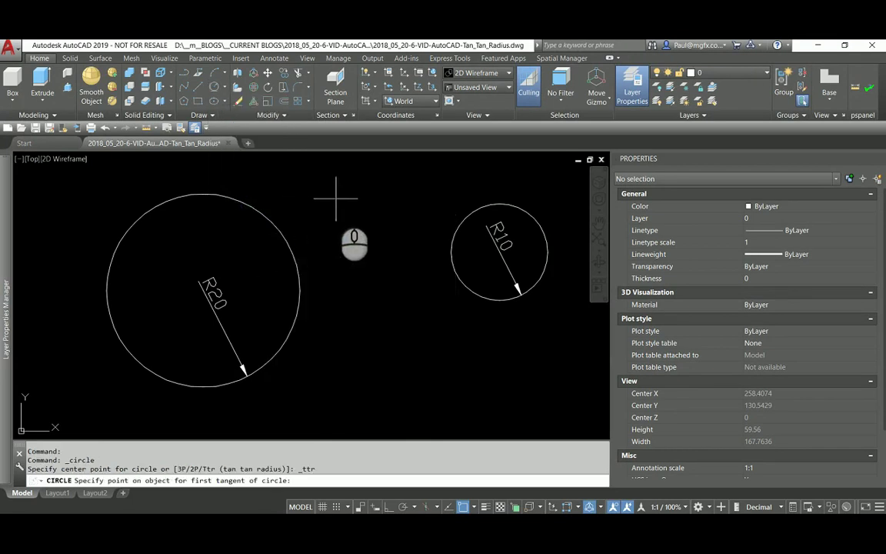
scroll(338, 308, "down", 4)
key("Escape")
key("Escape")
key("Escape")
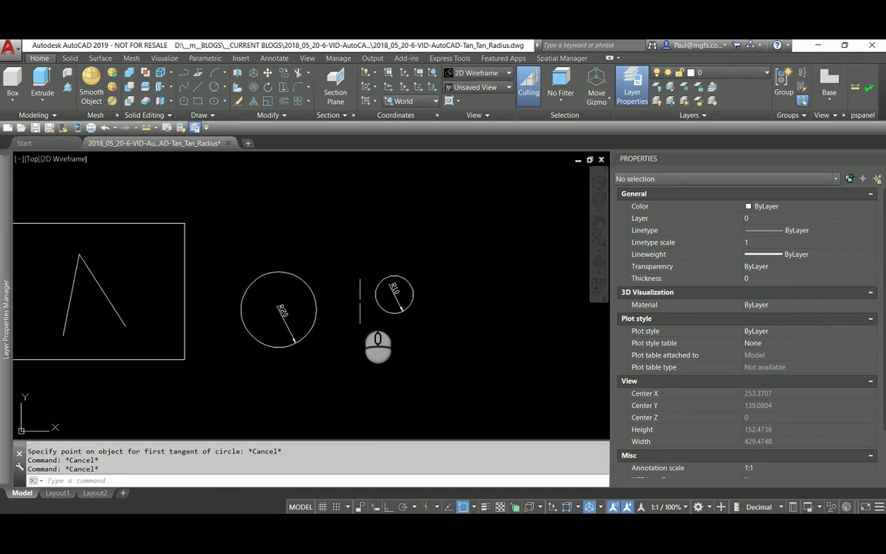
type("c")
key("Return")
left_click(327, 245)
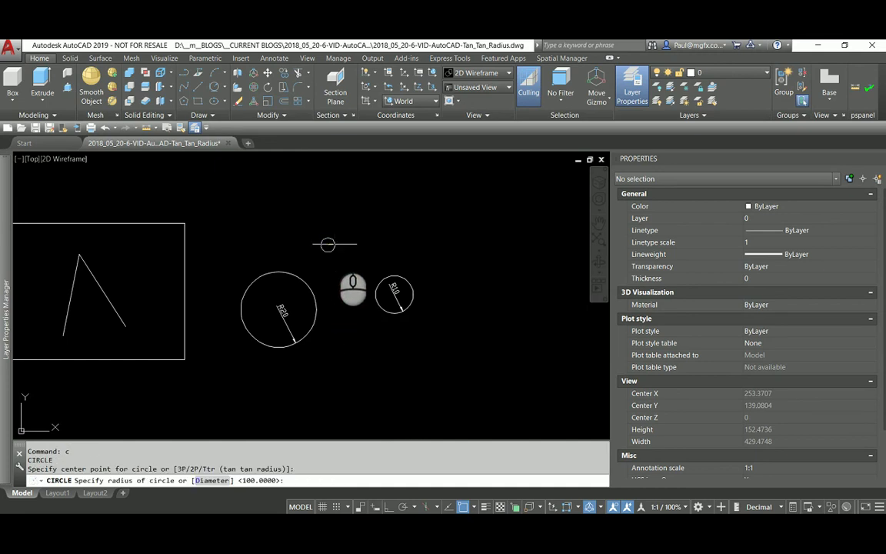
type("100")
key("Return")
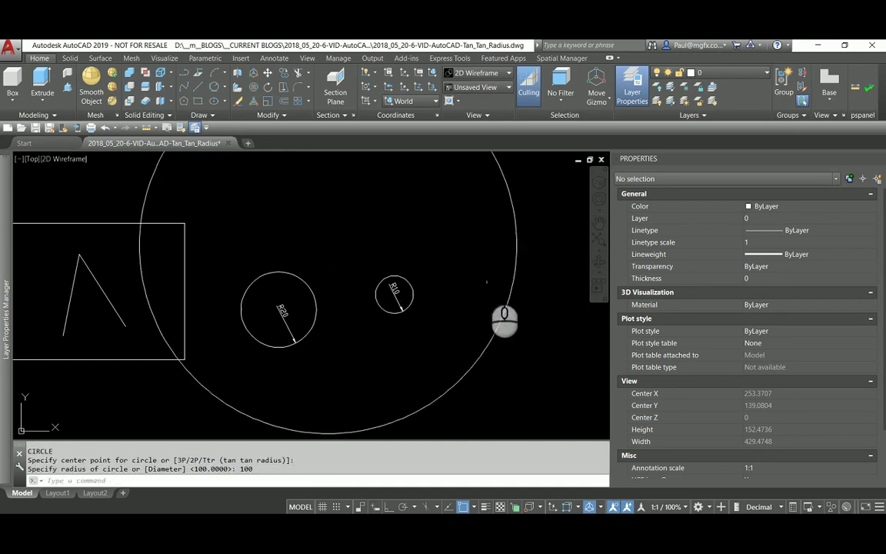
type("m")
key("Return")
left_click(482, 264)
left_click(518, 303)
left_click(468, 267)
left_click(455, 273)
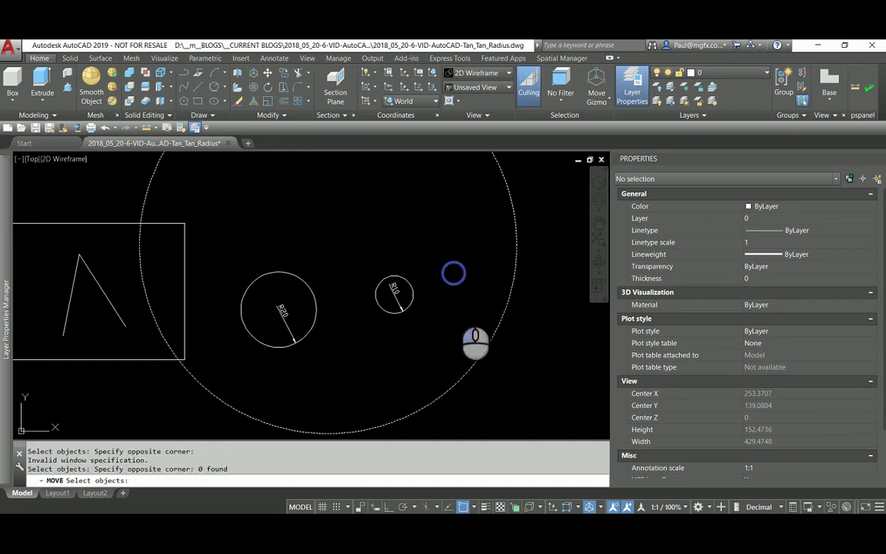
scroll(454, 331, "down", 2)
right_click(457, 298)
scroll(391, 352, "down", 2)
scroll(381, 292, "up", 2)
left_click(375, 291)
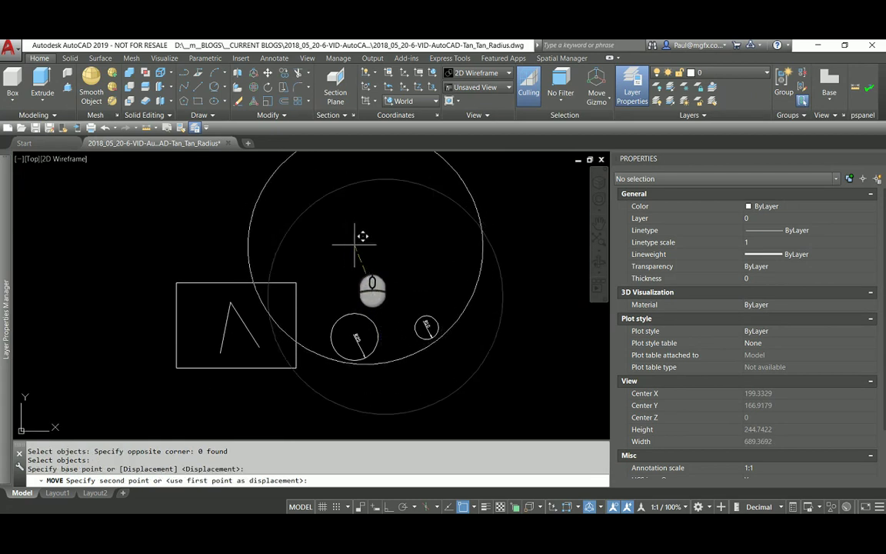
left_click(356, 243)
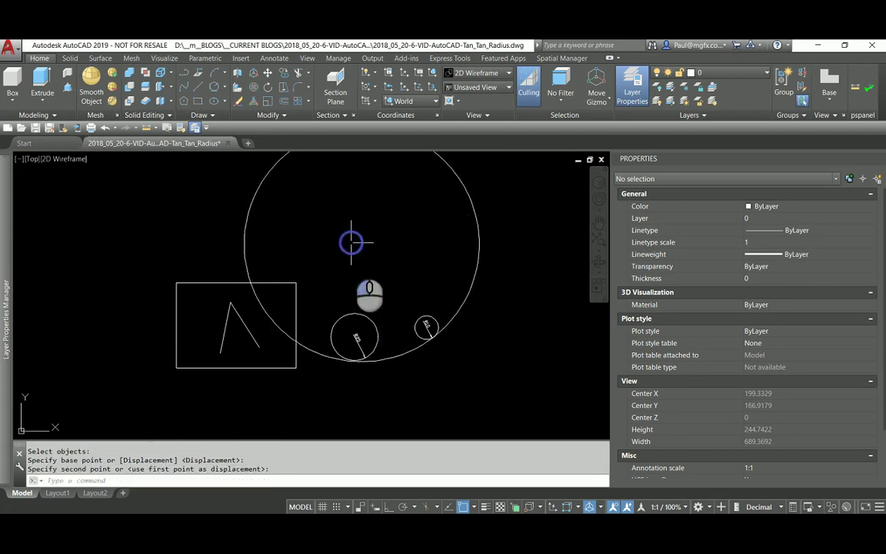
scroll(362, 383, "up", 8)
scroll(308, 339, "down", 6)
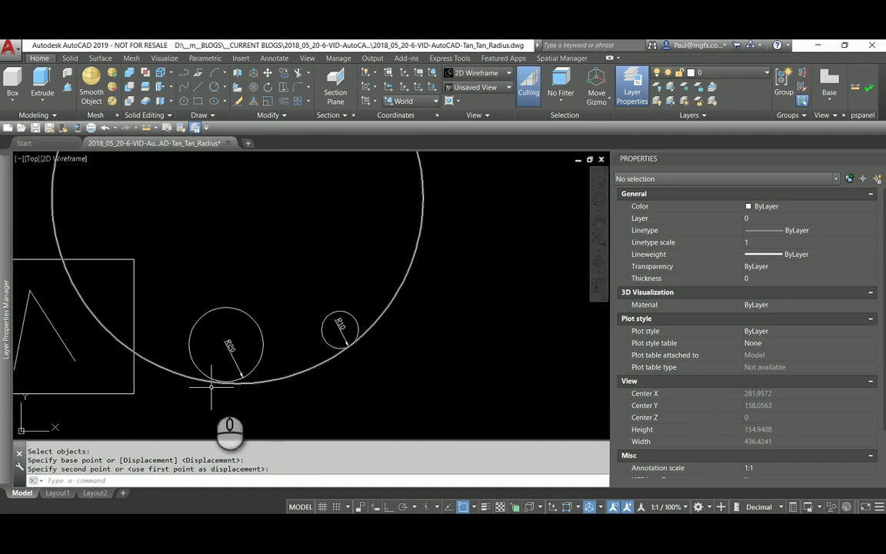
scroll(237, 370, "up", 2)
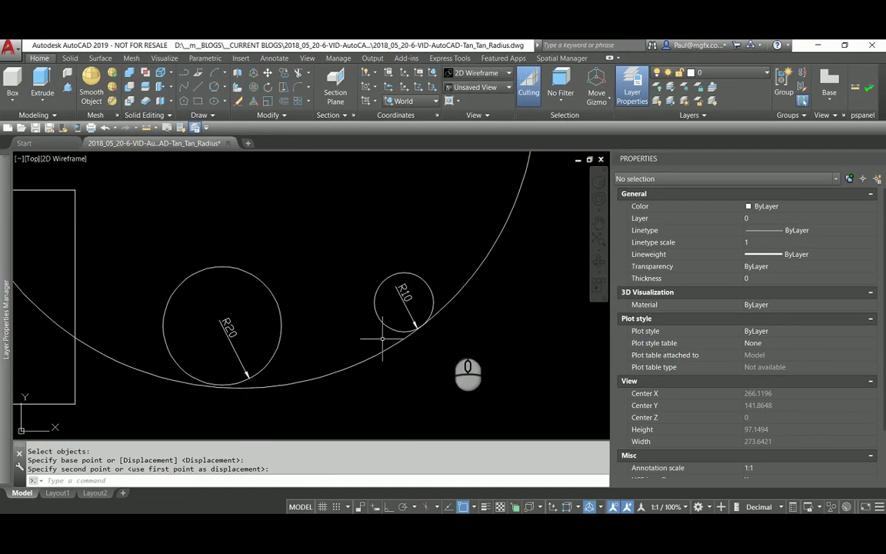
right_click(353, 350)
type("e")
key("Return")
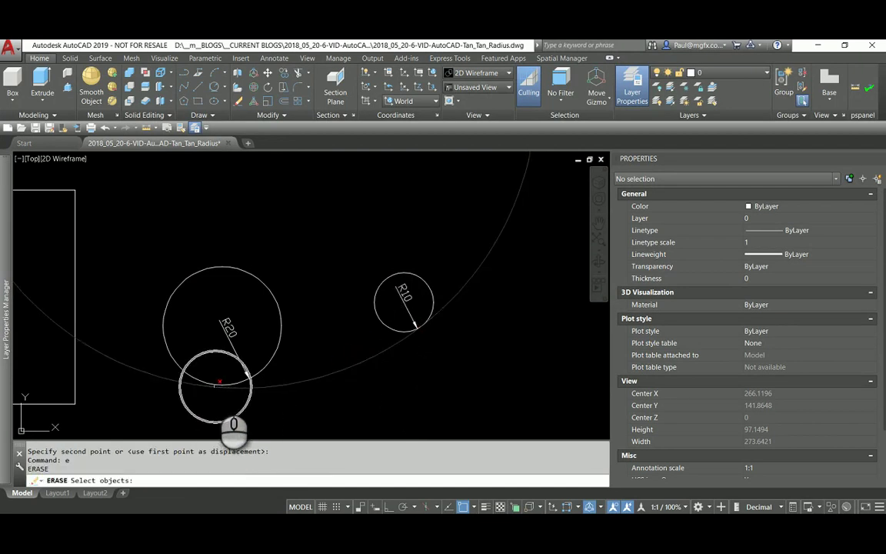
scroll(317, 397, "down", 4)
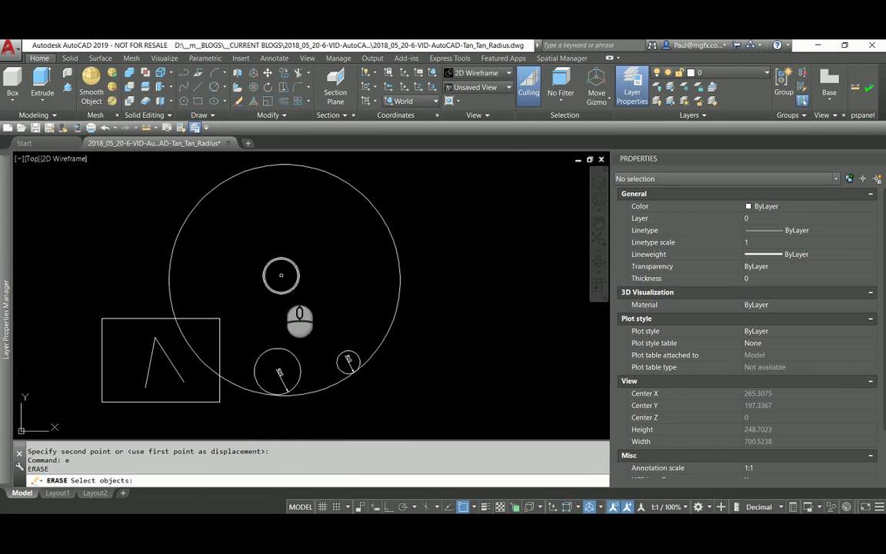
left_click(281, 275)
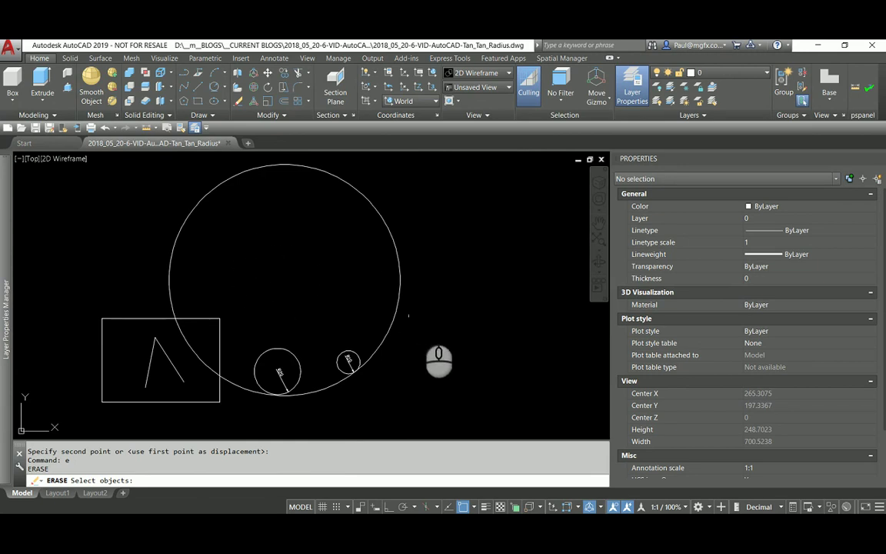
left_click(421, 316)
left_click(372, 298)
key("Return")
Step: Frame the R20 and R10 circles and start the Tan, Tan, Radius circle tool
scroll(326, 377, "up", 2)
middle_click_drag(326, 377, 346, 358)
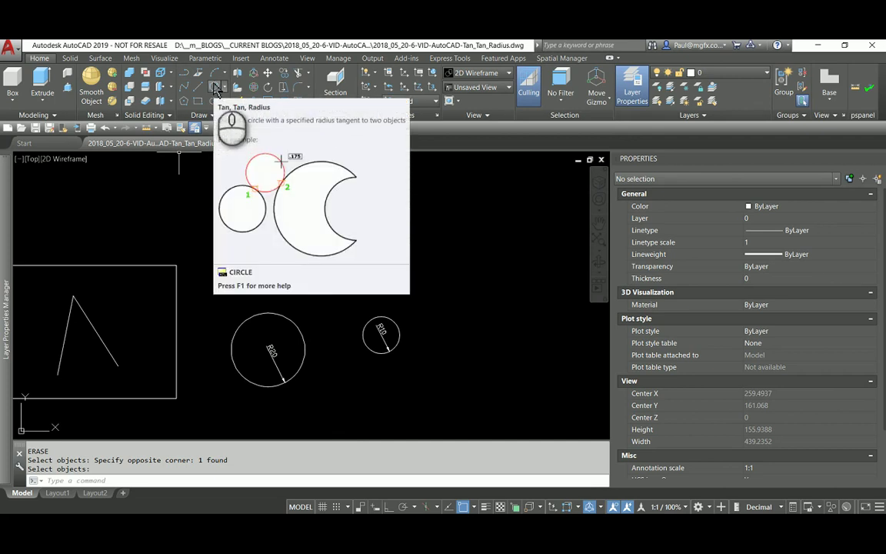
left_click(216, 87)
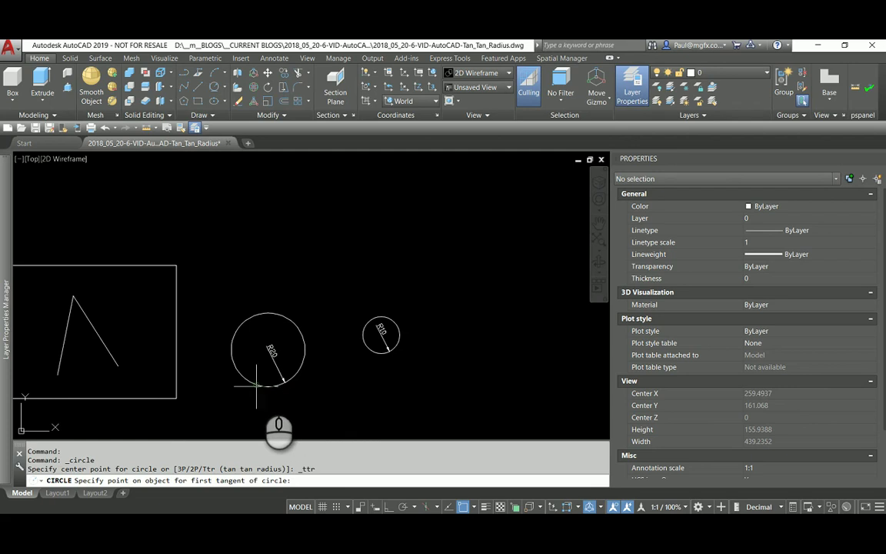
Step: Draw a radius-100 circle tangent to the R20 and R10 circles
left_click(256, 385)
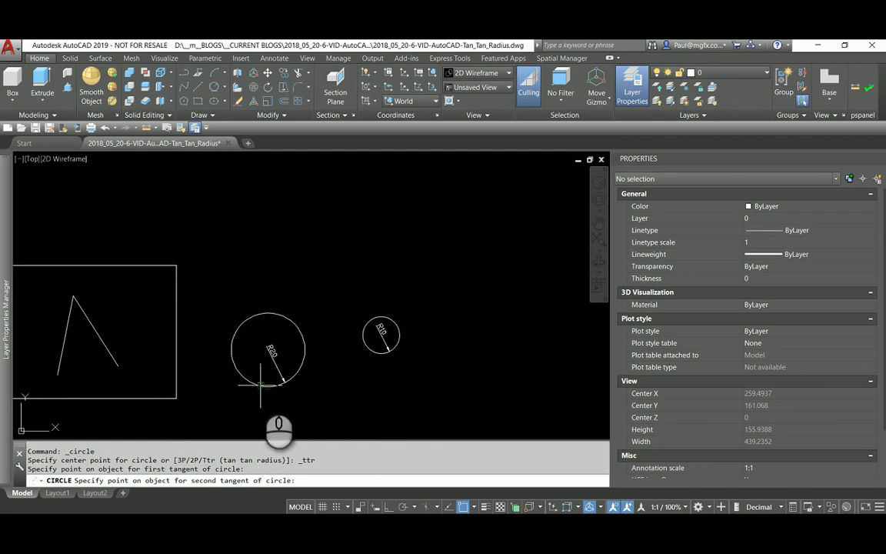
left_click(392, 356)
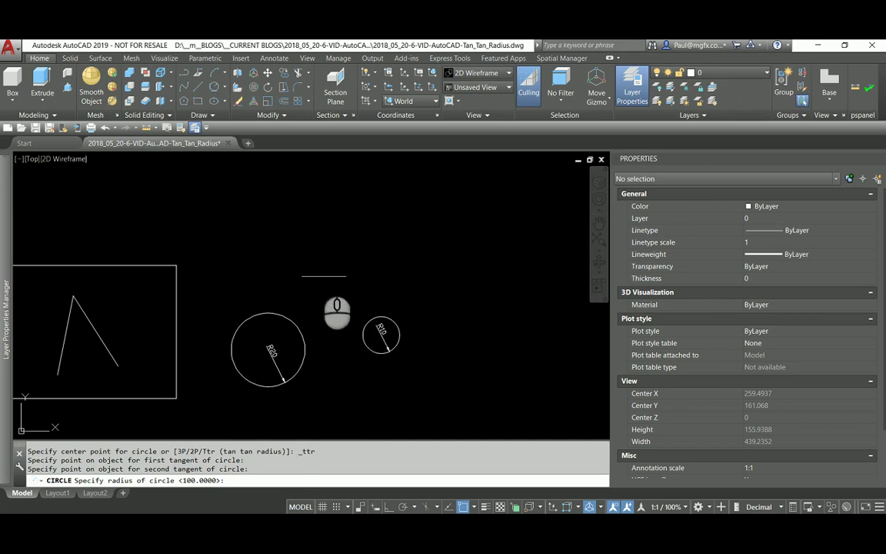
scroll(341, 292, "down", 2)
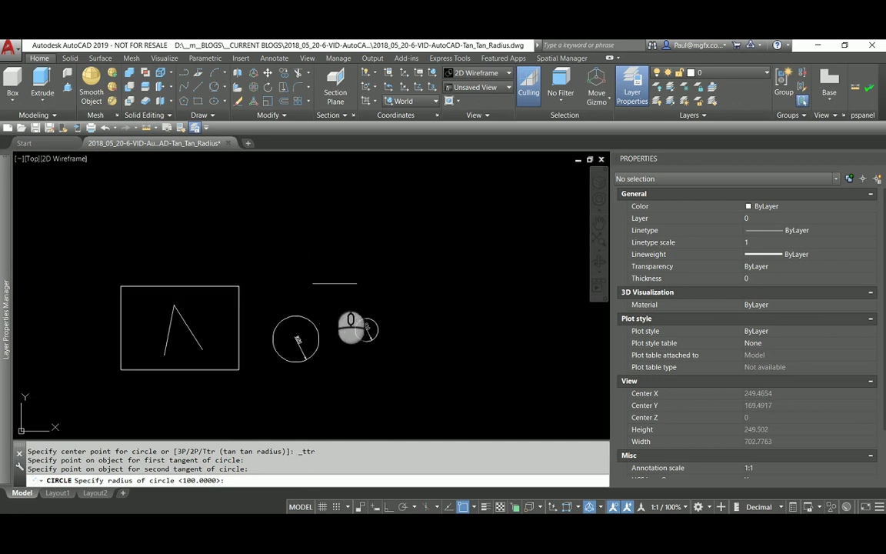
scroll(298, 256, "up", 2)
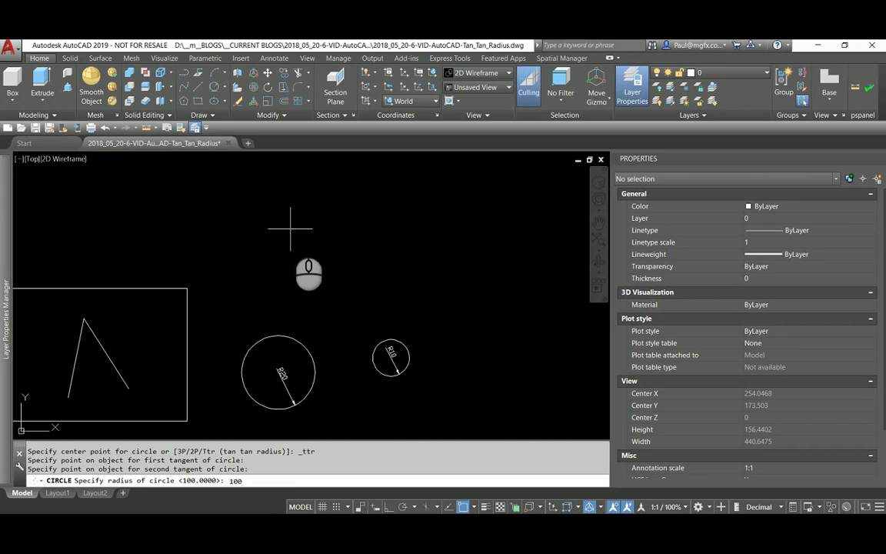
key("Return")
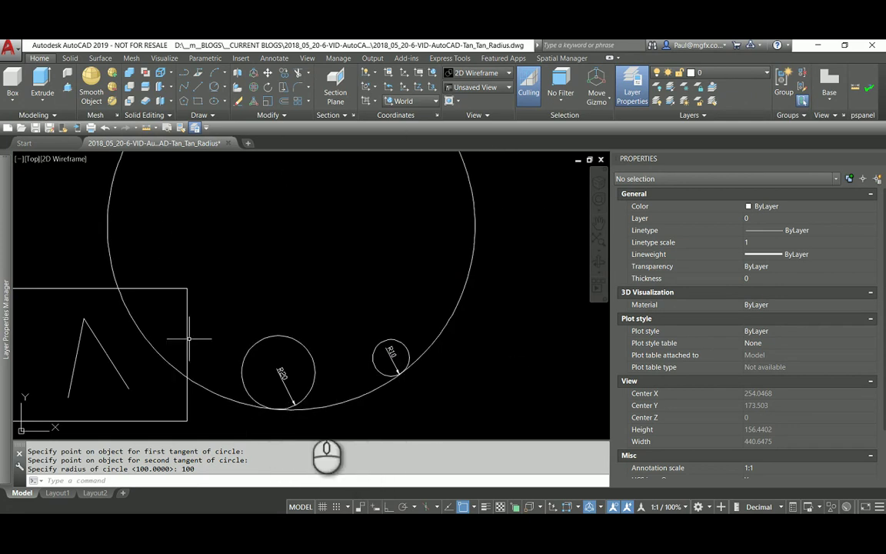
Step: Erase the large tangent circle
type("e")
right_click(471, 312)
left_click(439, 314)
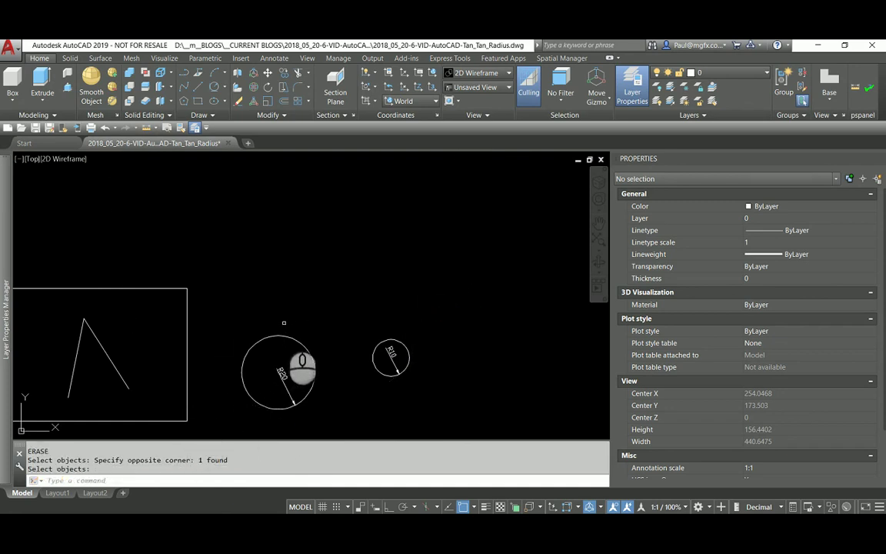
Step: Undo the erase to restore the large circle, then move it lower
key("ctrl+z")
scroll(284, 323, "down", 3)
scroll(316, 297, "up", 1)
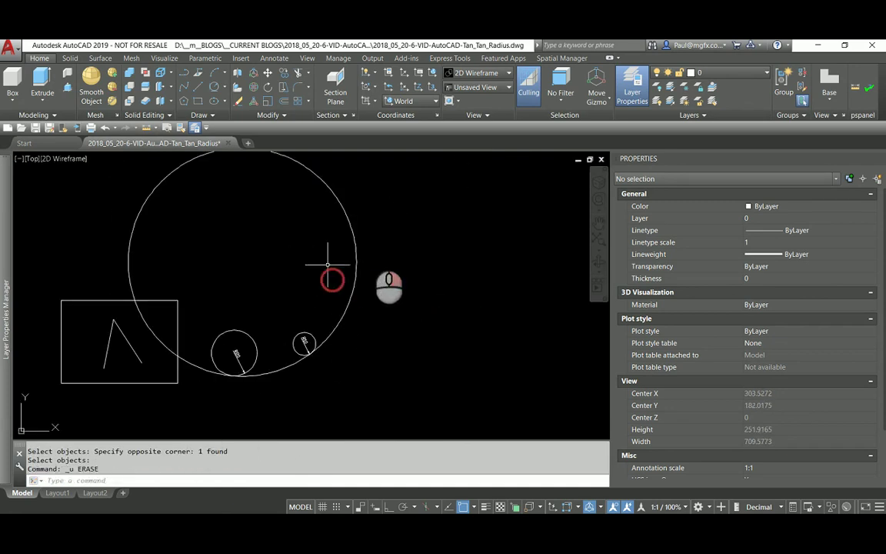
type("m")
key("Return")
left_click(287, 232)
left_click(375, 234)
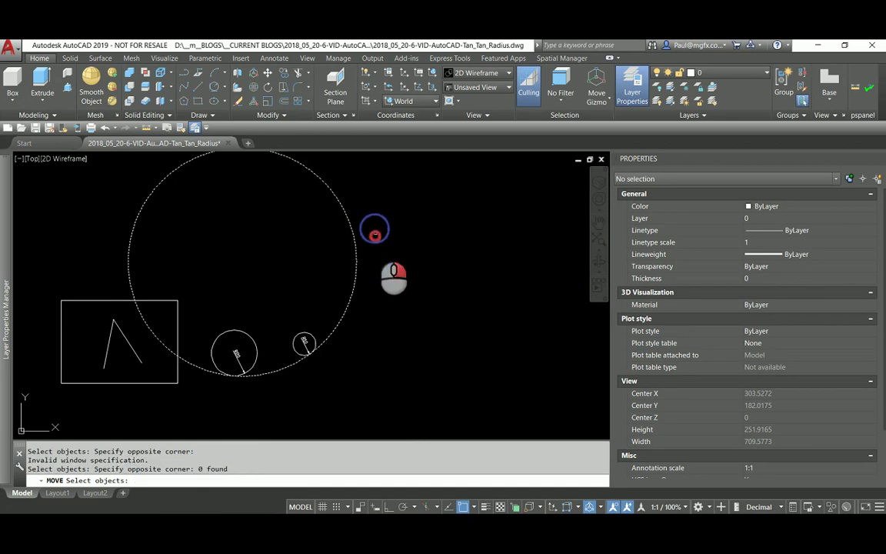
key("Return")
left_click(374, 228)
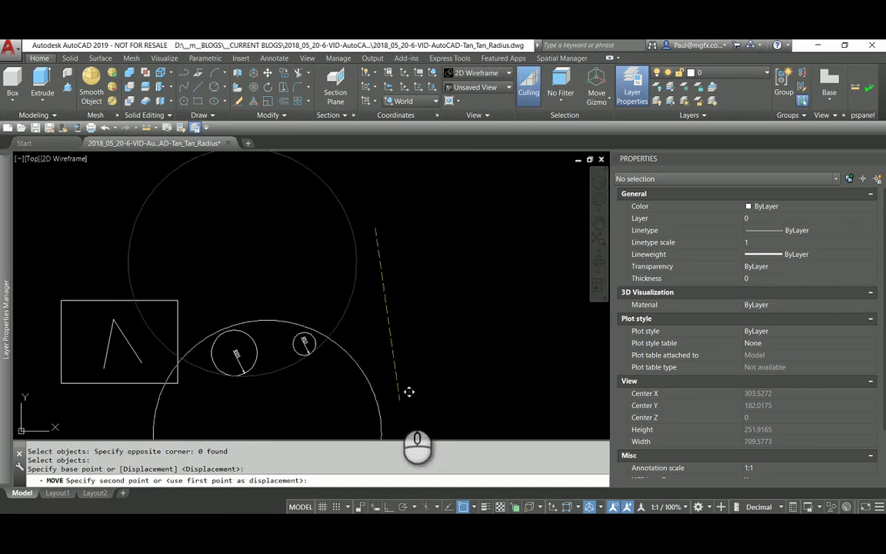
left_click(406, 394)
scroll(402, 307, "down", 5)
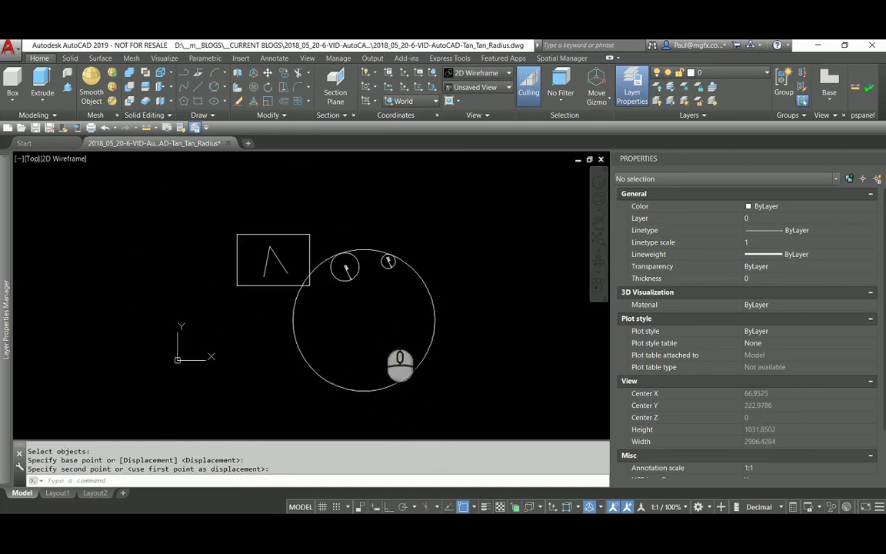
scroll(386, 314, "up", 2)
Step: Erase the big circle together with the R10 circle using a window selection
type("e")
key("Return")
left_click(415, 259)
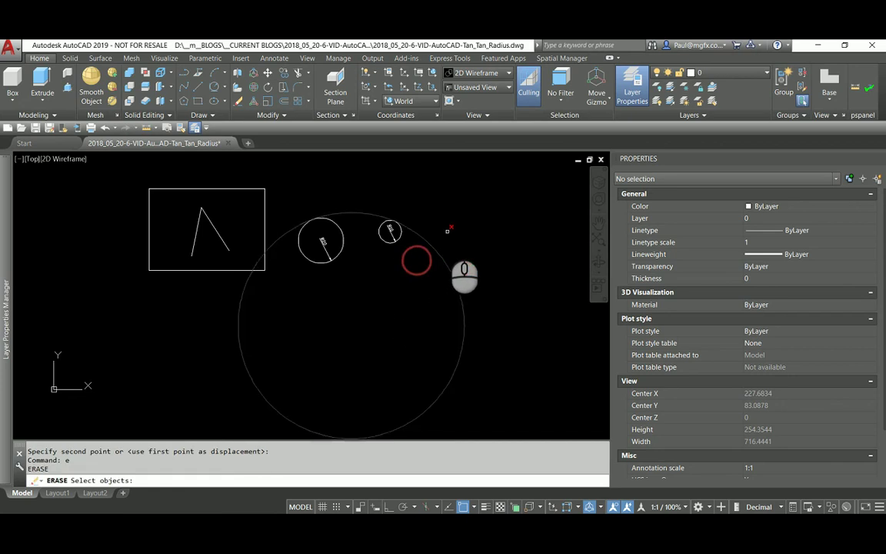
left_click(445, 231)
key("Return")
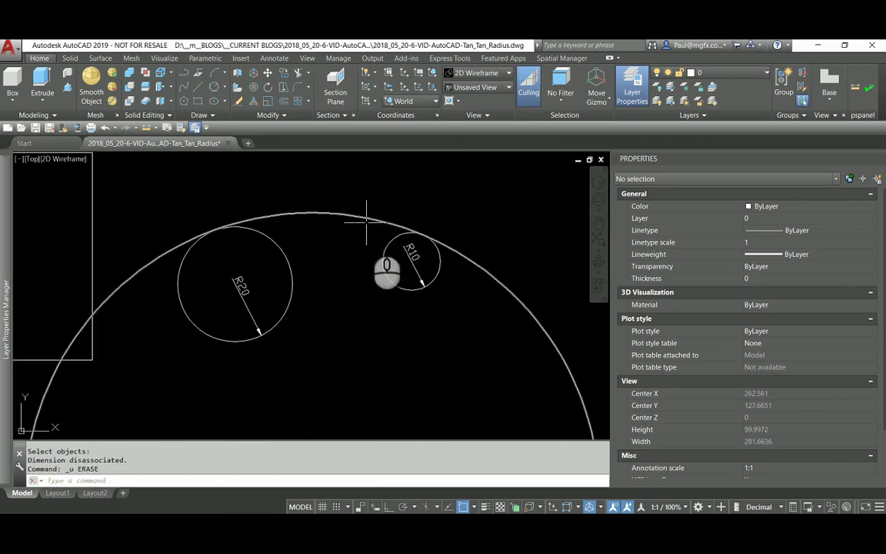
Step: Erase the remaining large arc with a crossing selection
left_click(346, 231)
left_click(296, 206)
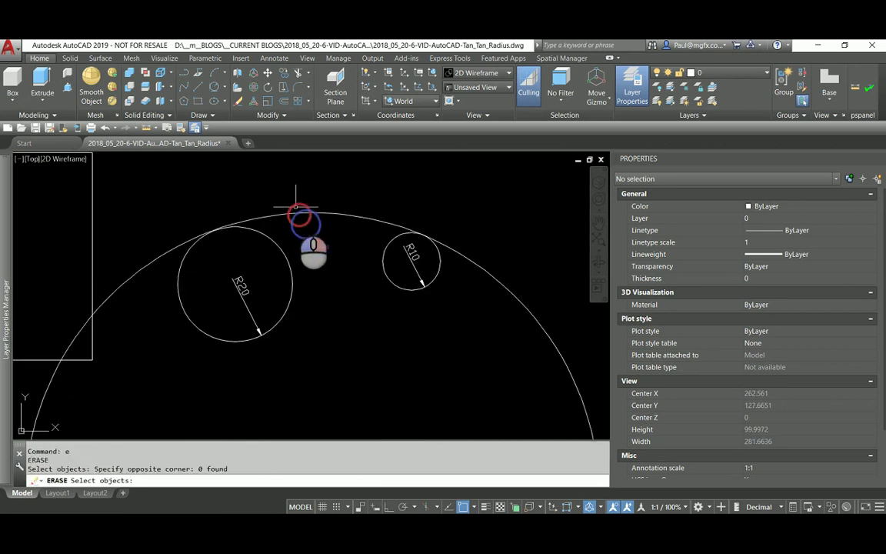
right_click(306, 228)
right_click(312, 222)
left_click(321, 216)
left_click(257, 184)
right_click(257, 184)
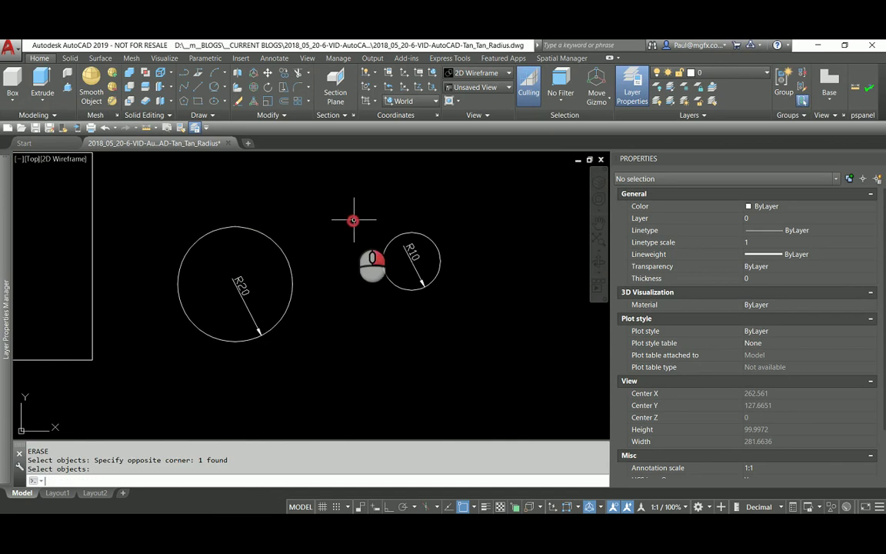
type("c")
key("Return")
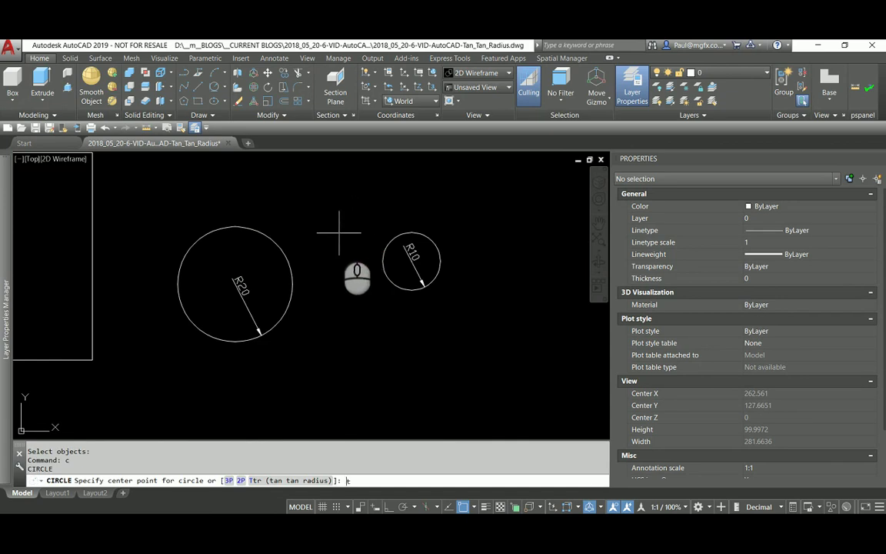
Step: Draw an R100 circle tangent to the tops of the R20 and R10 circles
key("Return")
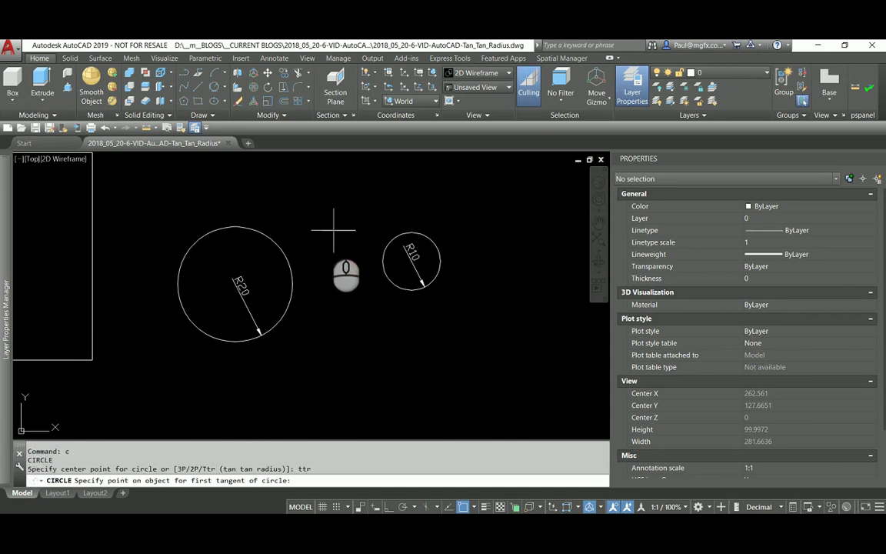
left_click(226, 227)
left_click(428, 235)
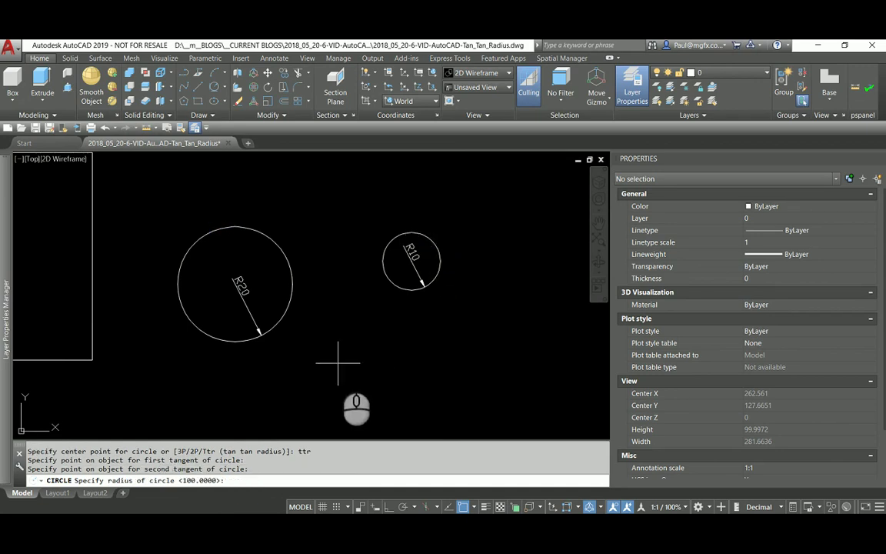
type("100")
key("Return")
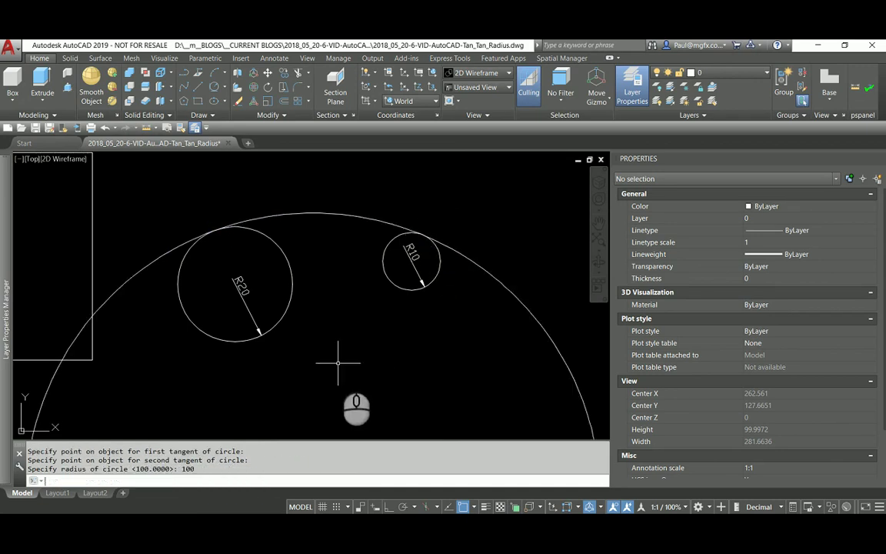
Step: Erase the R100 circle with a crossing selection
type("e")
key("Return")
left_click(366, 242)
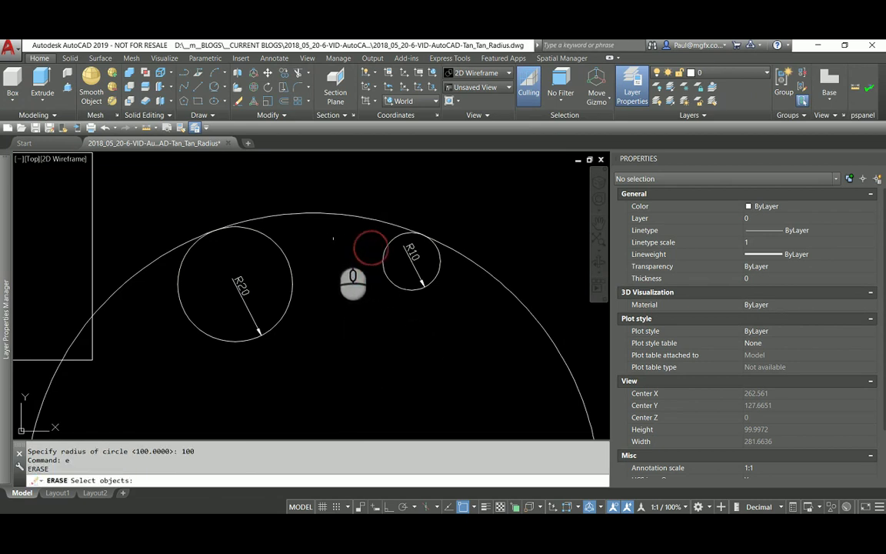
left_click(312, 198)
key("Return")
scroll(331, 277, "down", 3)
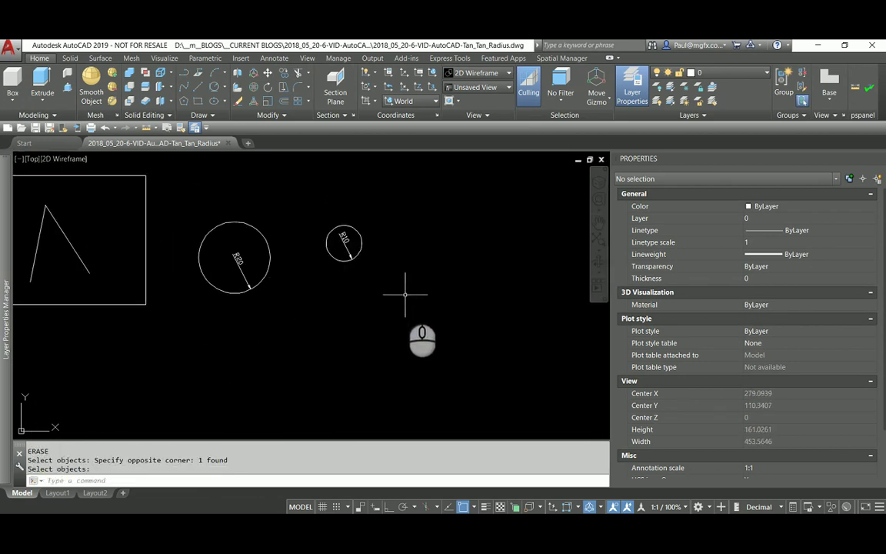
Step: Draw an R100 Ttr circle tangent to the undersides of the R20 and R10 circles
right_click(288, 340)
type("c")
key("Return")
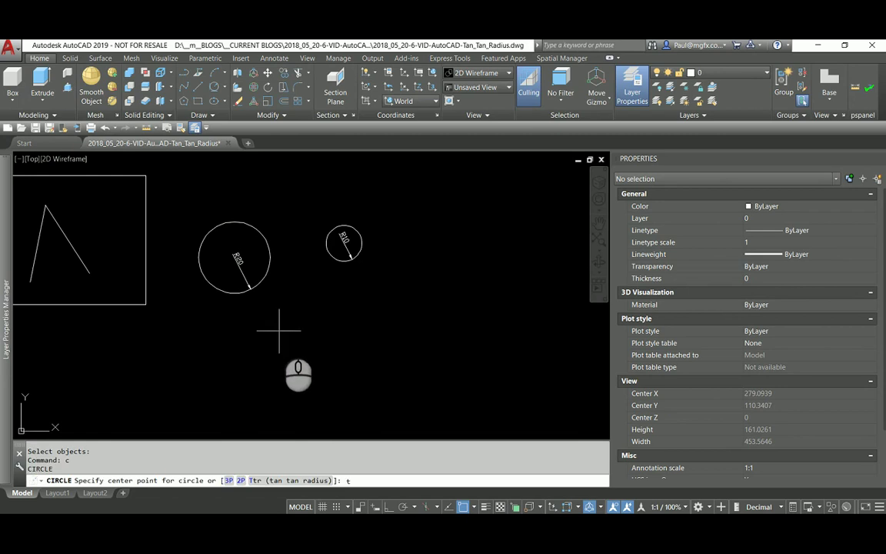
type("ttr")
right_click(284, 328)
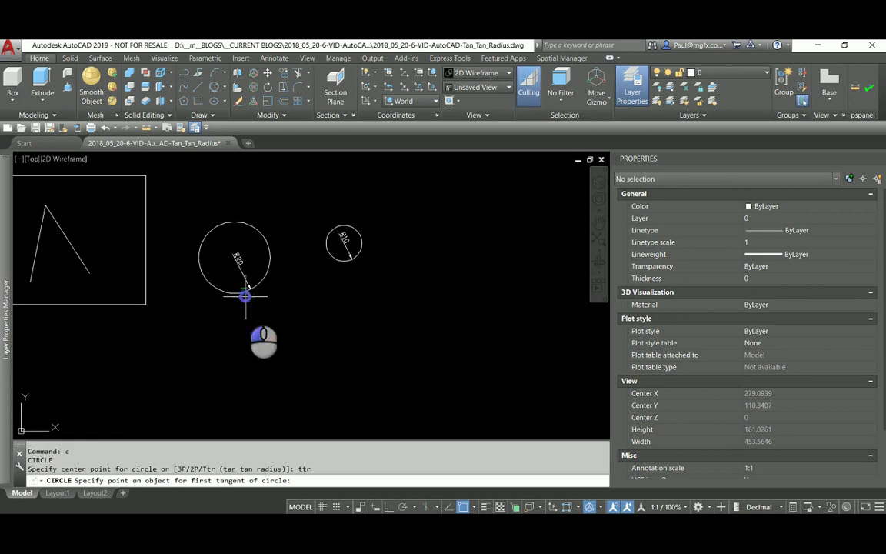
left_click(245, 295)
left_click(344, 262)
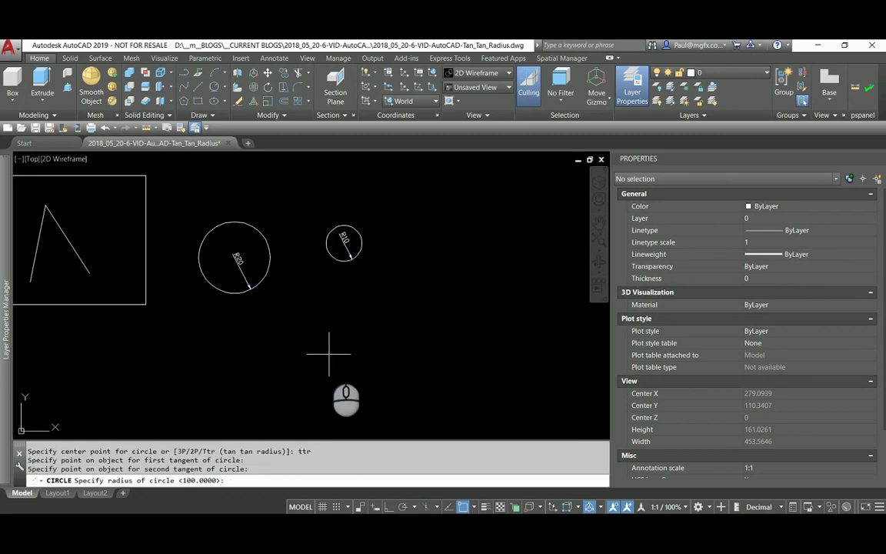
type("100")
key("Return")
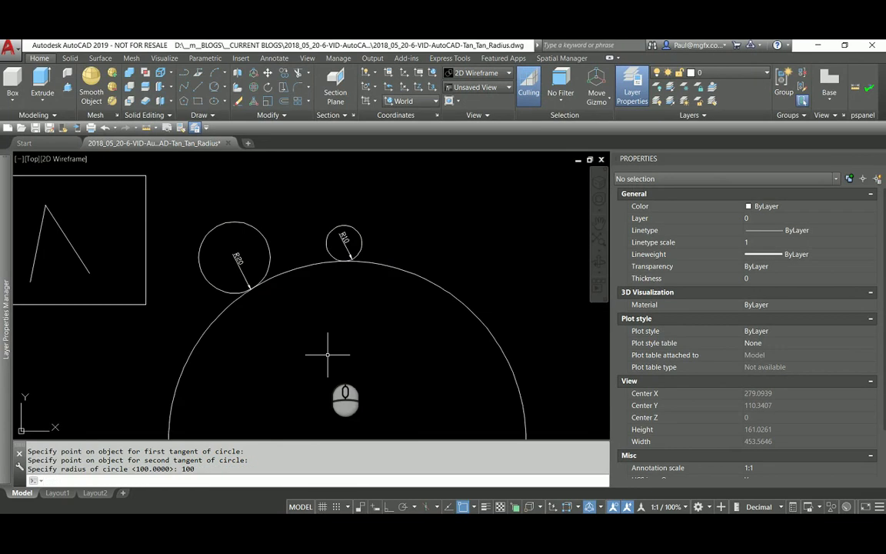
Step: Erase that R100 circle with a crossing selection
key("e")
key("Return")
left_click(451, 212)
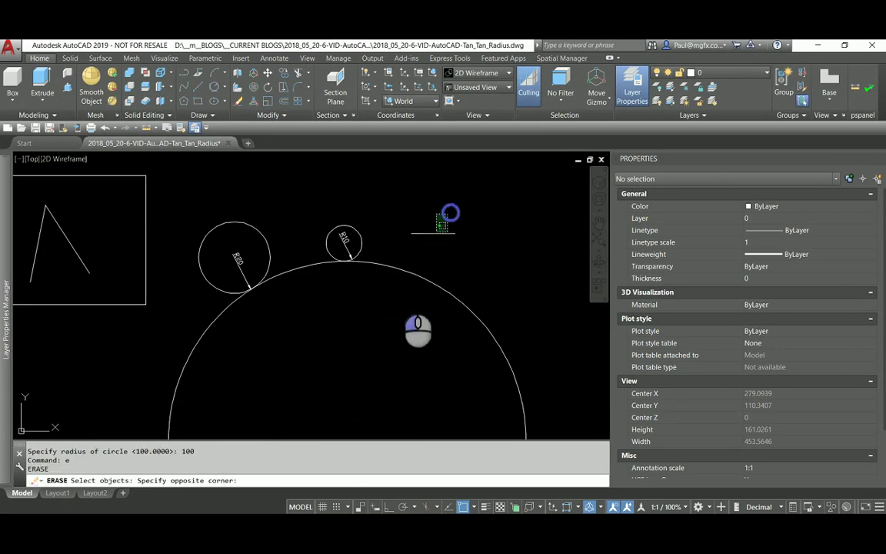
left_click(394, 328)
key("Return")
Step: Draw a second R100 Ttr circle touching the R20 and R10 circles from above
type("c")
key("Return")
type("ttr")
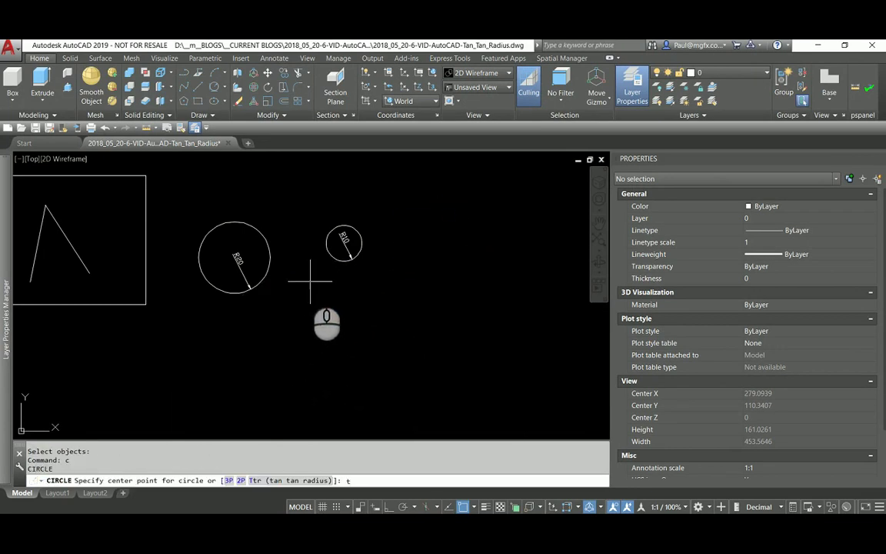
key("Return")
left_click(239, 221)
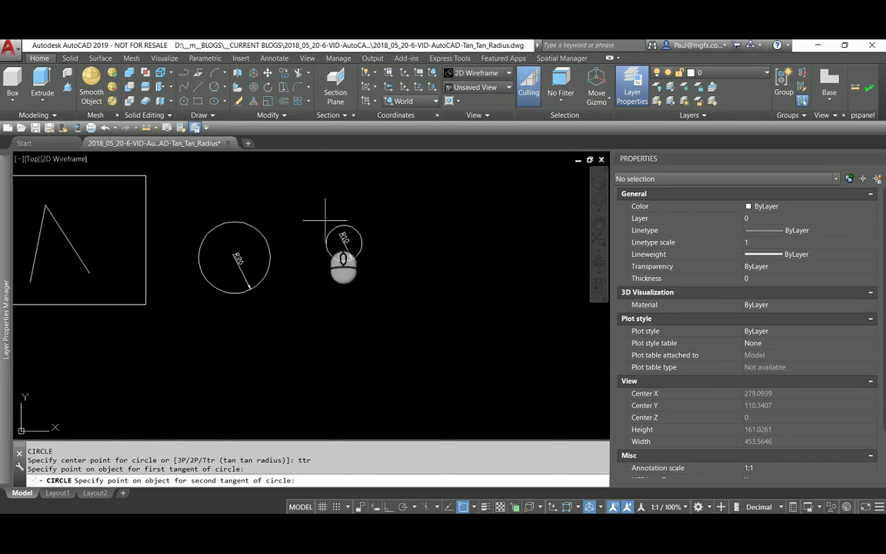
left_click(332, 225)
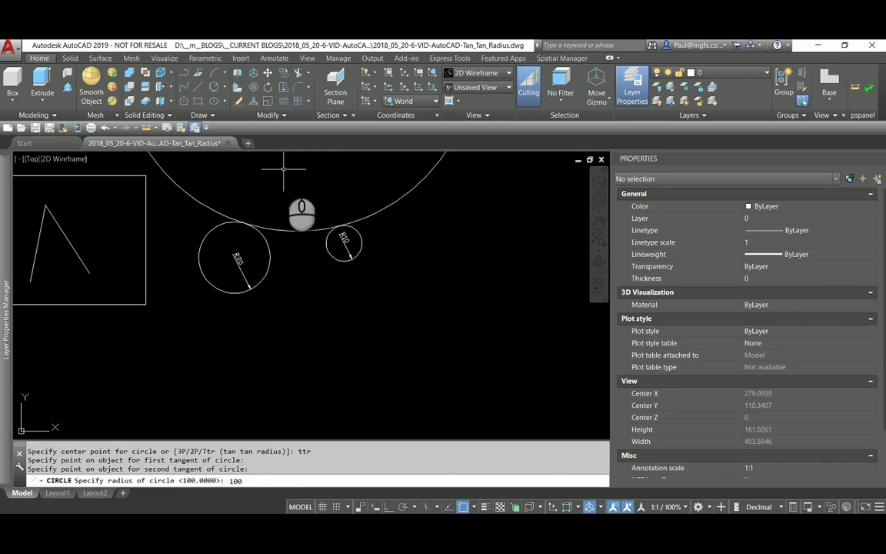
key("Return")
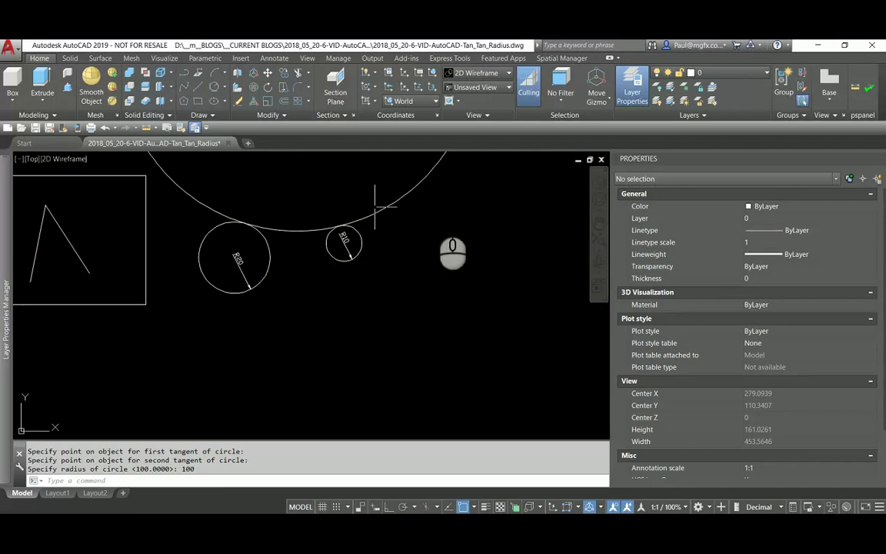
type("e")
key("Return")
Step: Erase the previous large circle and draw a new R100 Ttr circle on R20 and R10
left_click(406, 215)
left_click(341, 180)
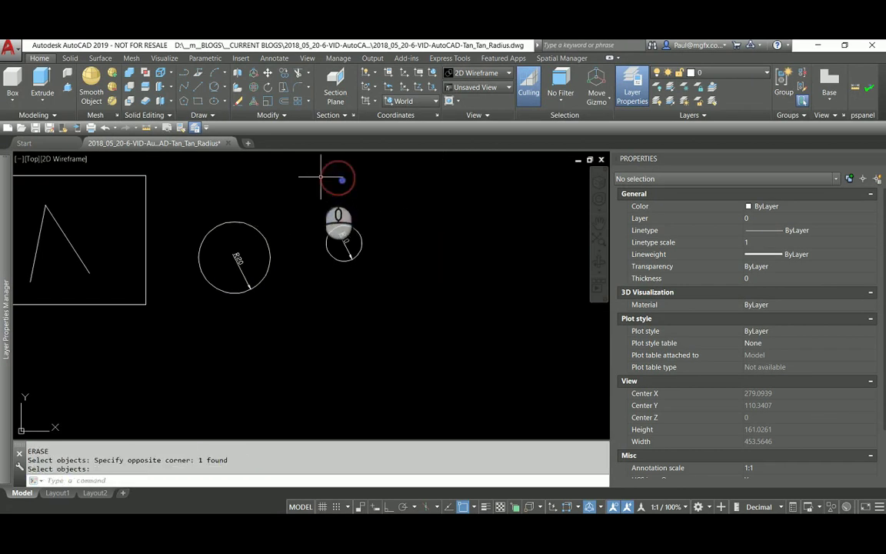
key("Return")
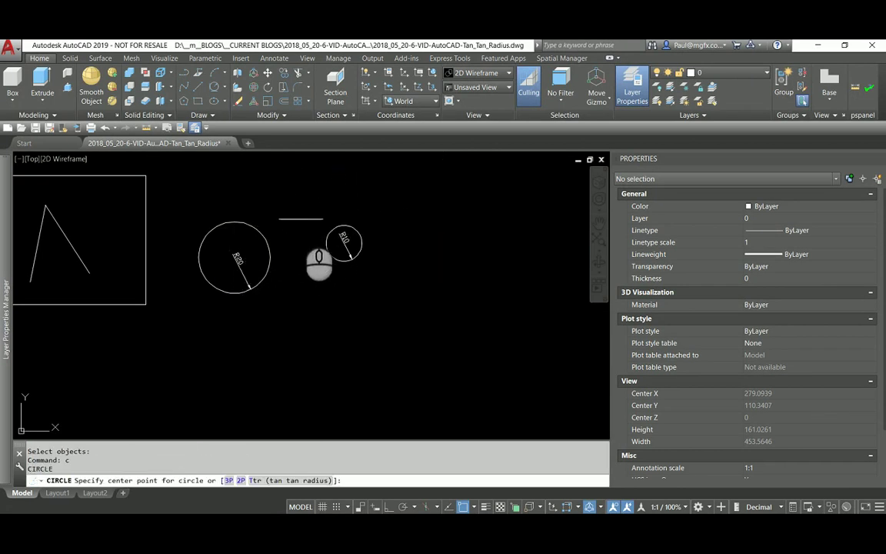
type("ttr")
key("Return")
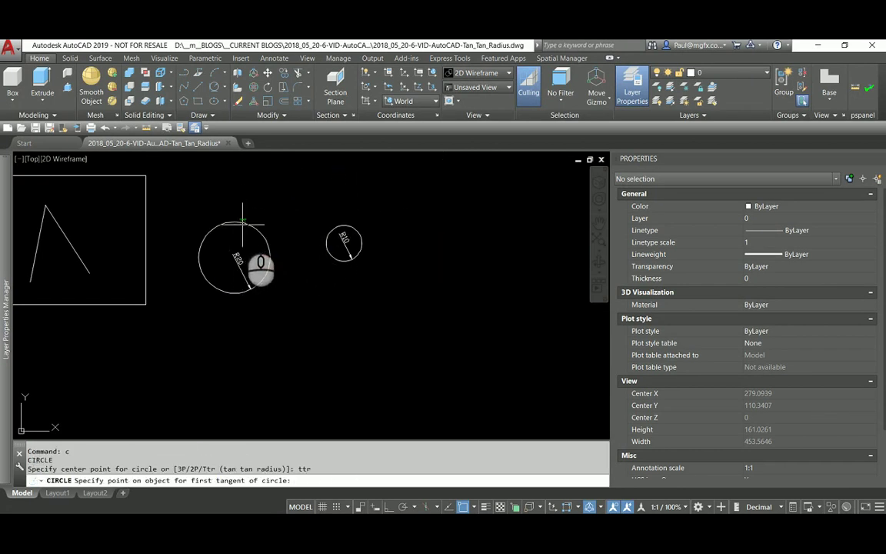
left_click(242, 224)
left_click(342, 265)
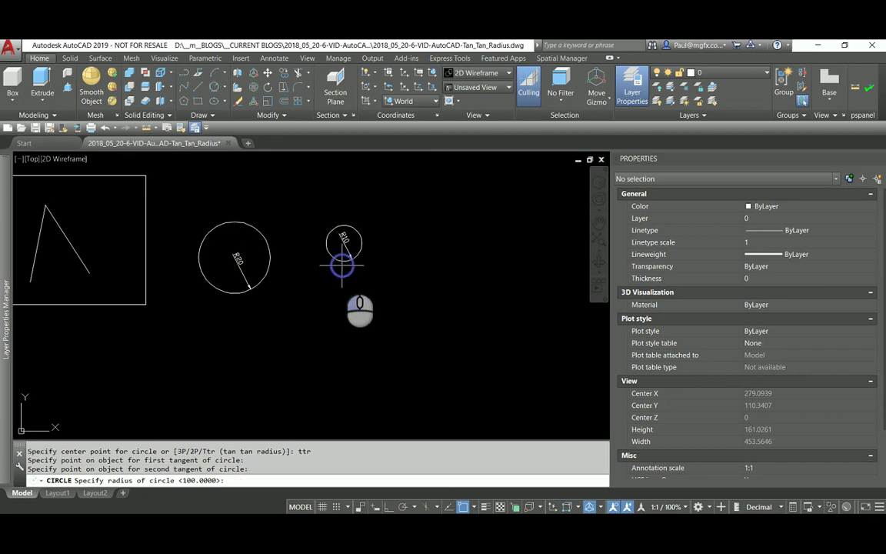
scroll(346, 302, "down", 2)
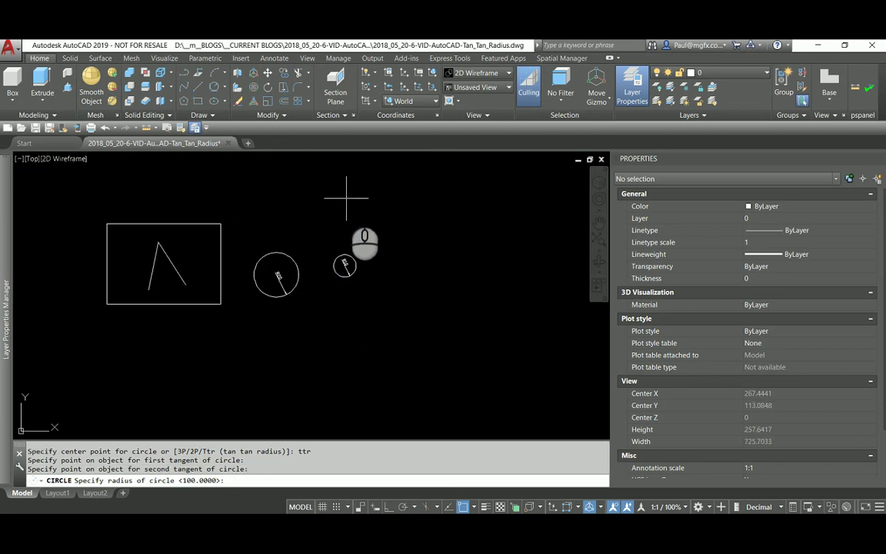
key("Return")
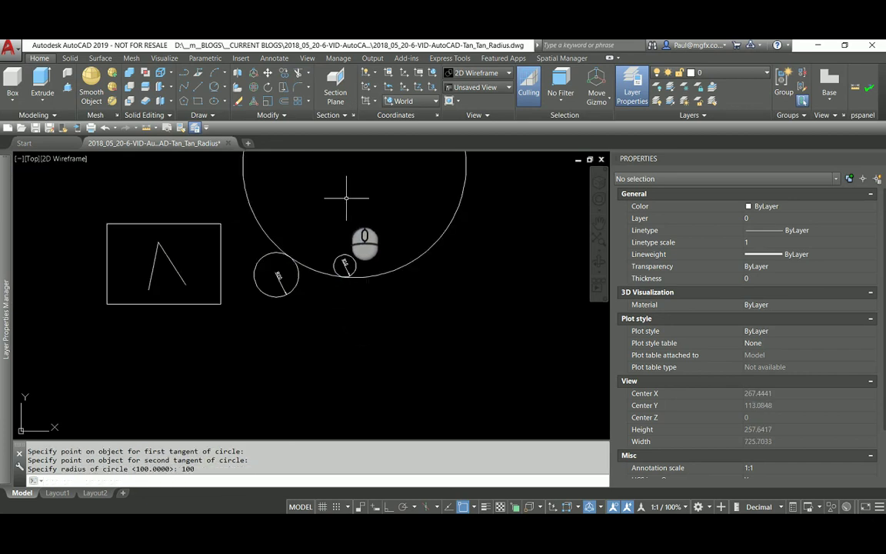
Step: Erase that R100 circle with a window selection
scroll(346, 258, "up", 2)
type("e")
key("Return")
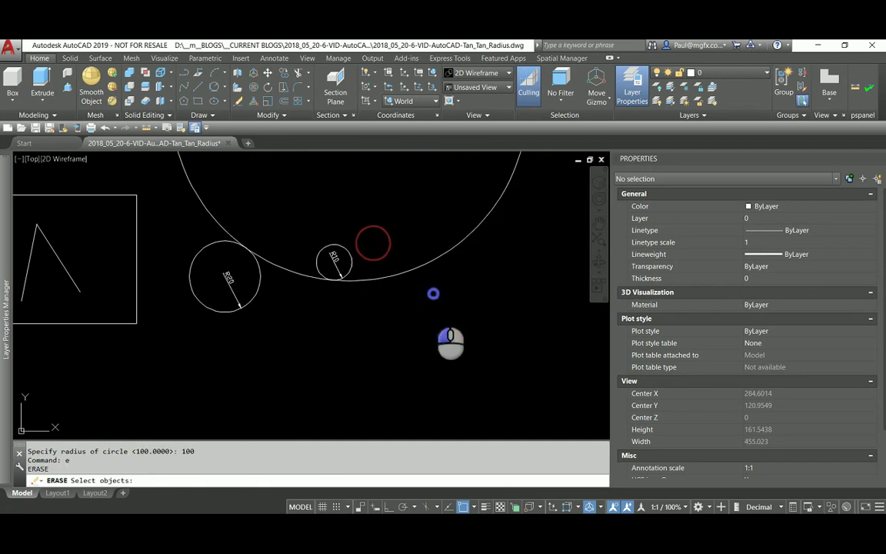
left_click(433, 293)
left_click(392, 261)
right_click(394, 262)
Step: Redraw the R100 Ttr circle picking R10 then R20, curving beneath both
type("c")
key("Return")
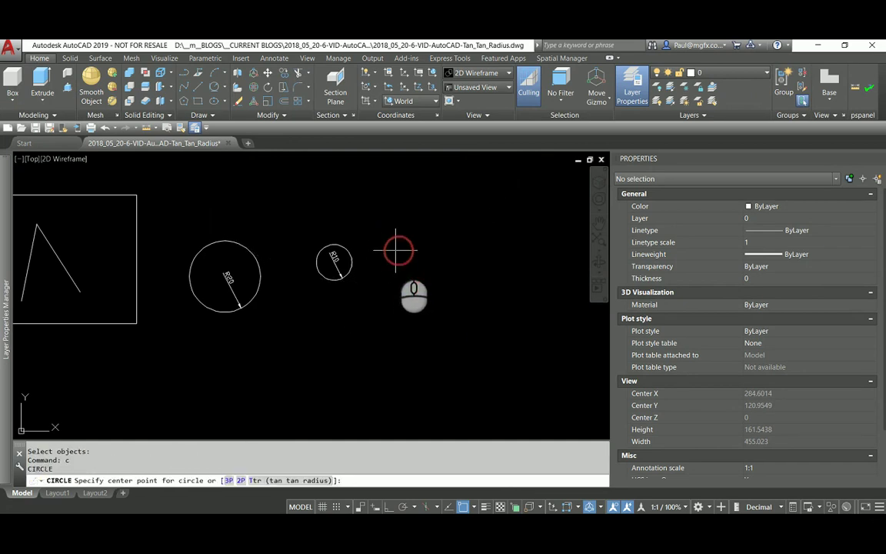
type("ttr")
key("Return")
left_click(327, 244)
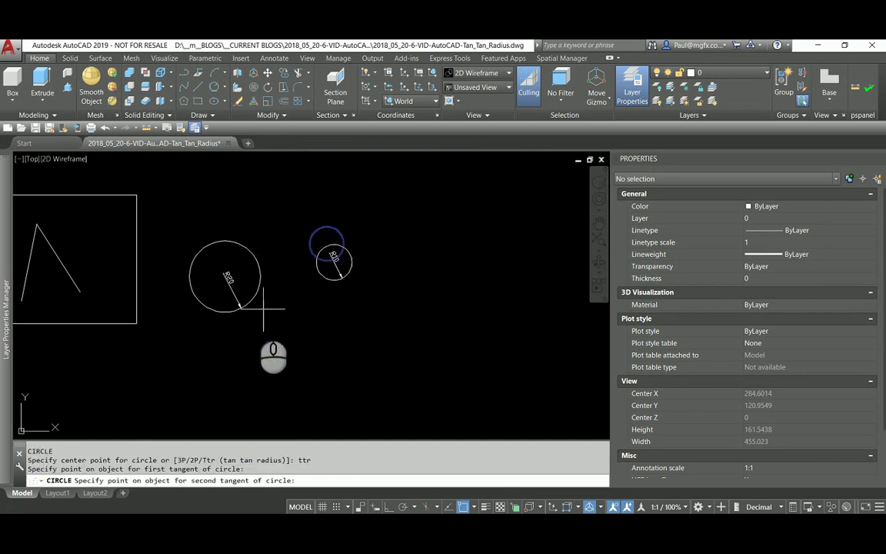
left_click(250, 305)
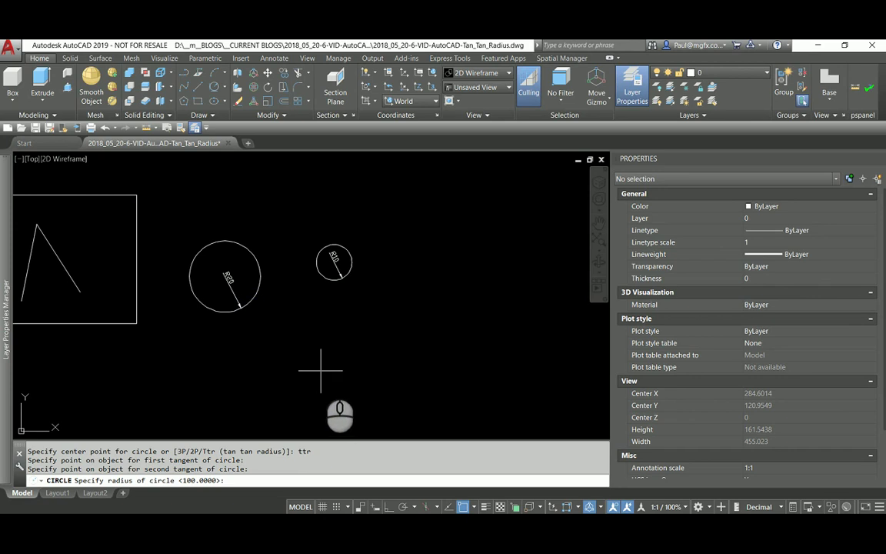
type("100")
key("Return")
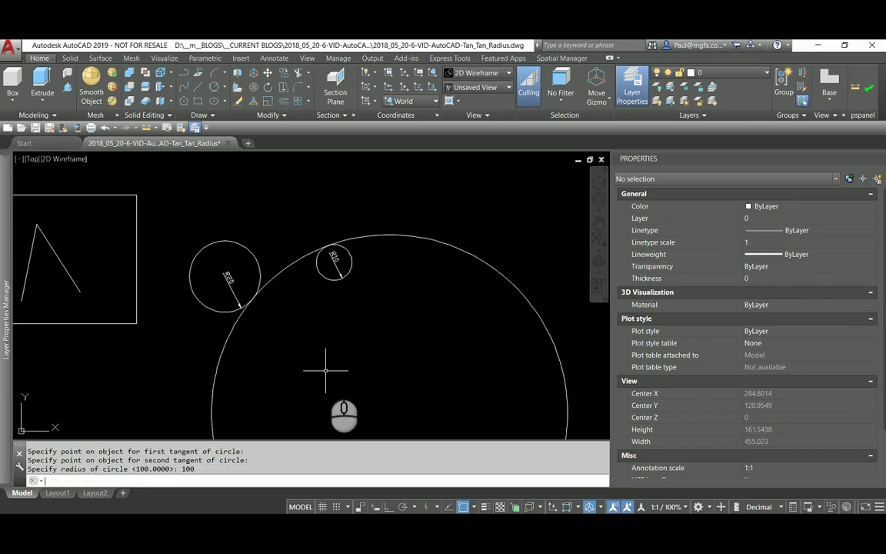
scroll(431, 324, "down", 3)
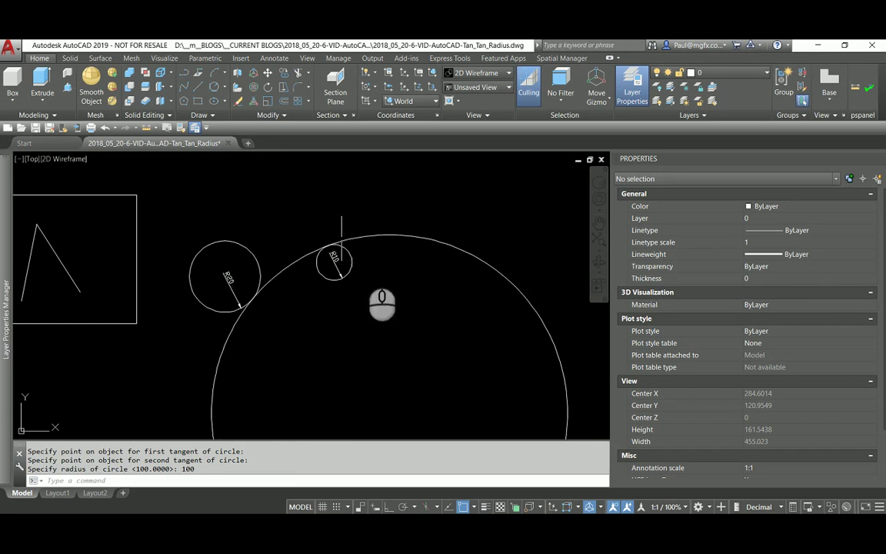
Step: Frame the rectangle and draw a radius-15 Ttr circle tangent to its top and left edges
scroll(231, 244, "up", 3)
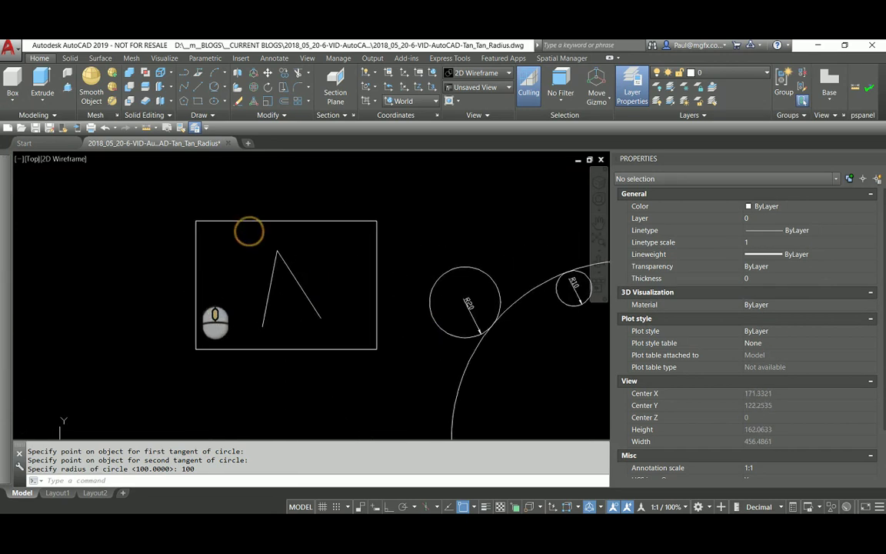
middle_click_drag(207, 240, 191, 224)
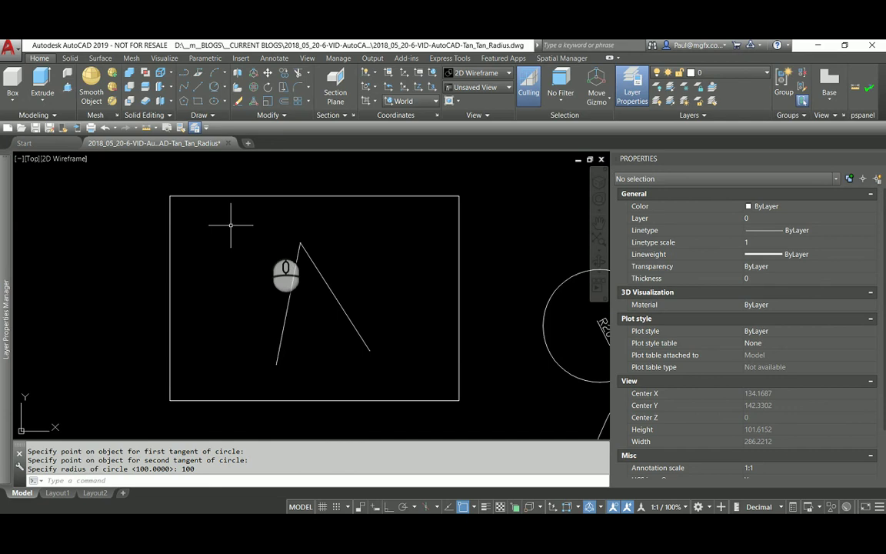
right_click(270, 236)
type("ttr")
right_click(271, 237)
left_click(213, 196)
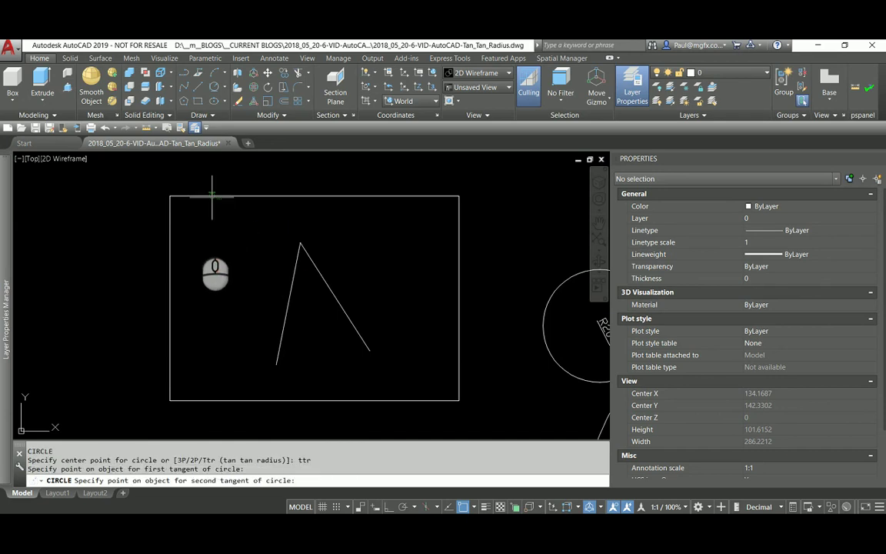
left_click(175, 245)
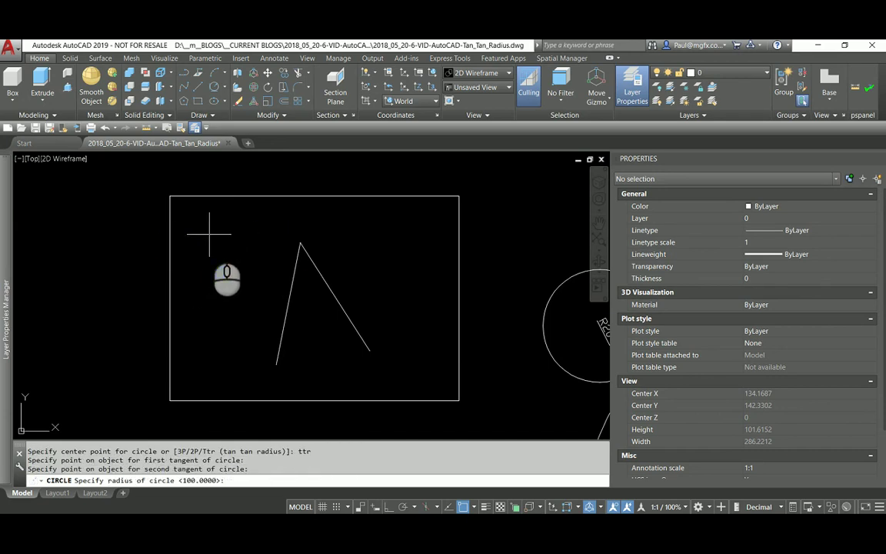
key("Return")
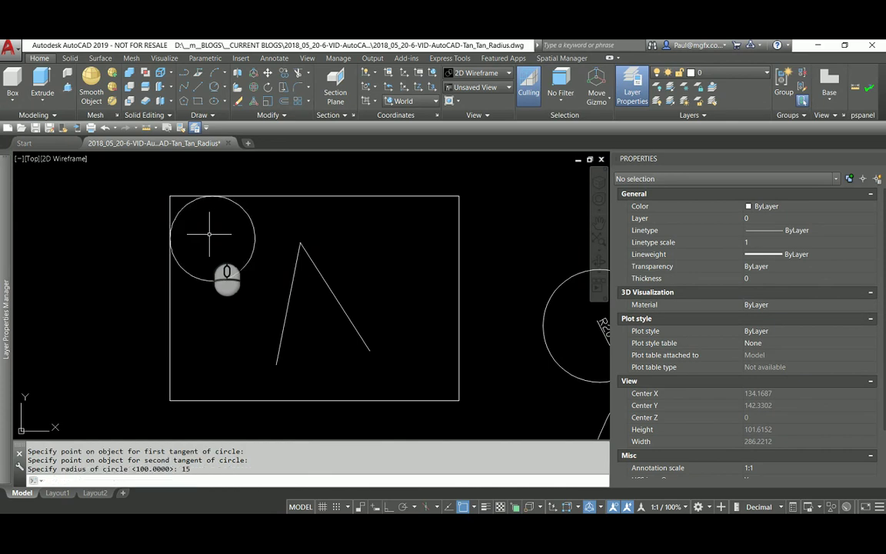
scroll(302, 257, "down", 4)
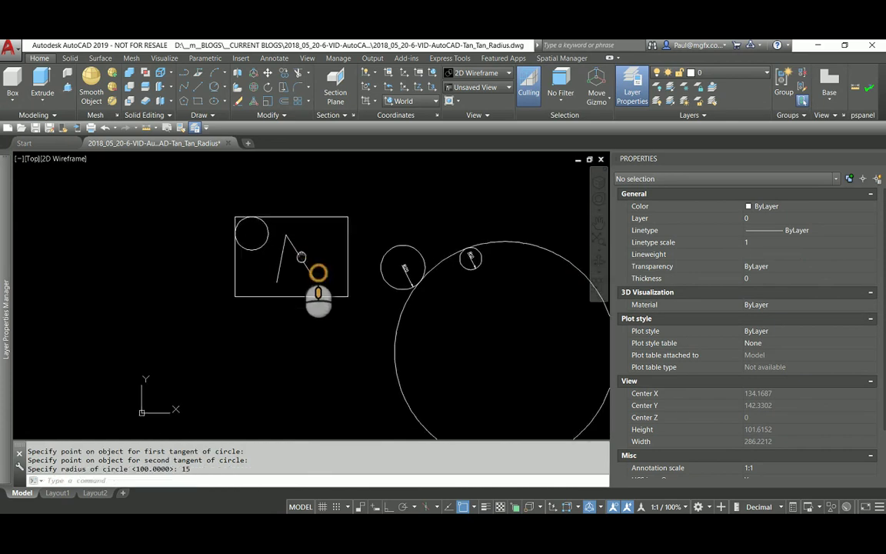
Step: Draw a radius-5 Ttr circle tangent to the left and right lines of the A
scroll(302, 257, "up", 4)
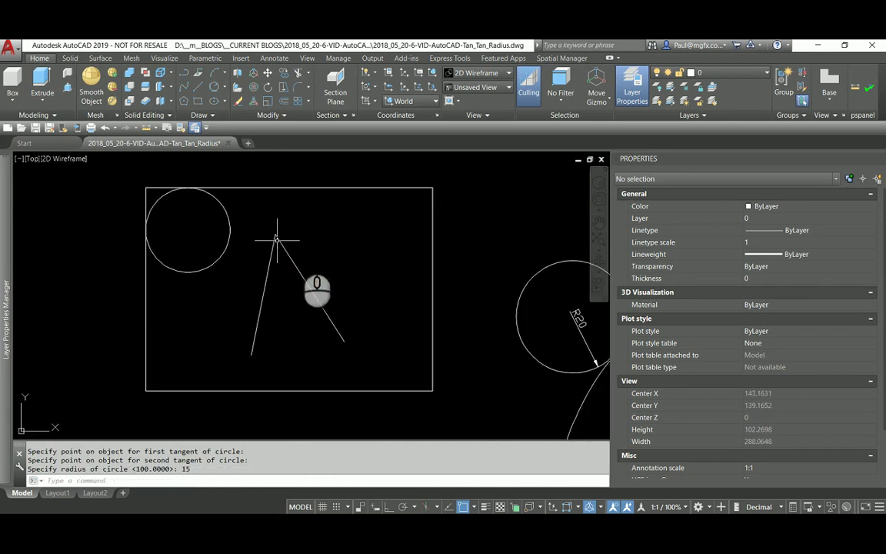
right_click(274, 281)
type("ttr")
key("Return")
left_click(267, 277)
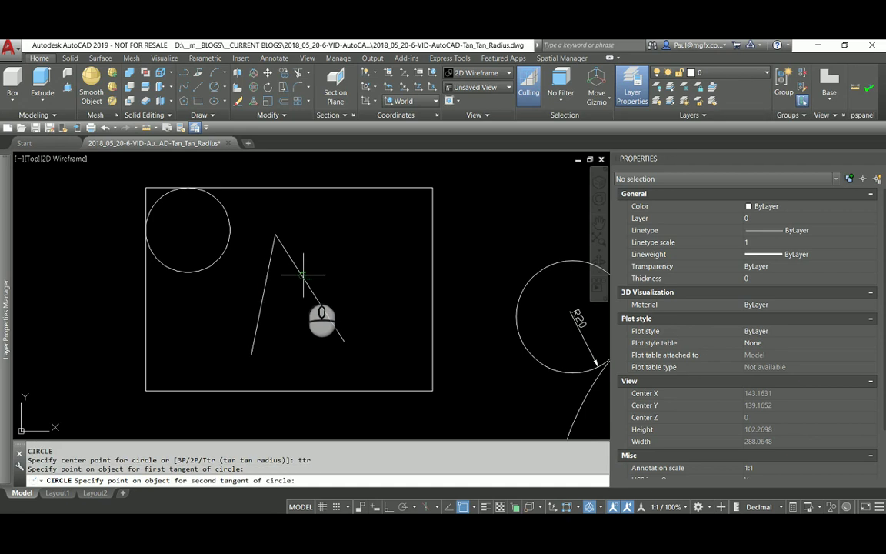
left_click(303, 275)
type("5")
key("Return")
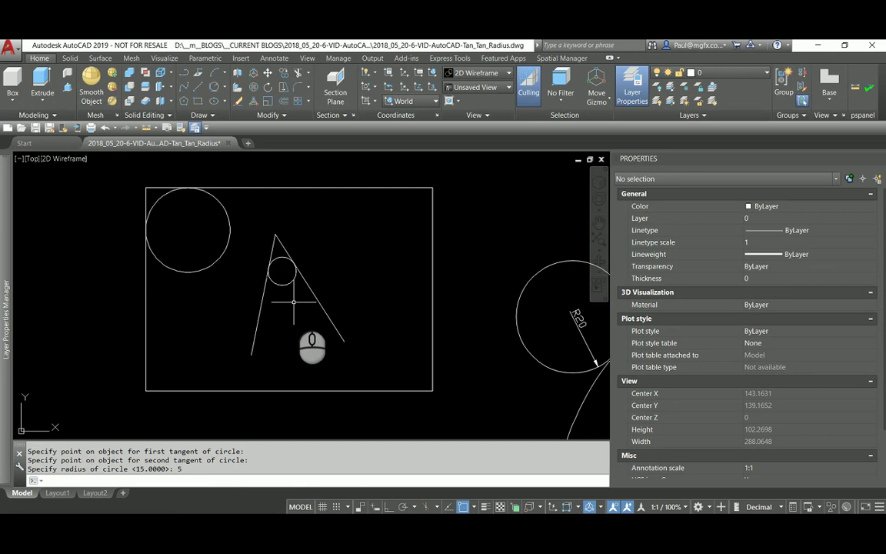
scroll(461, 271, "down", 5)
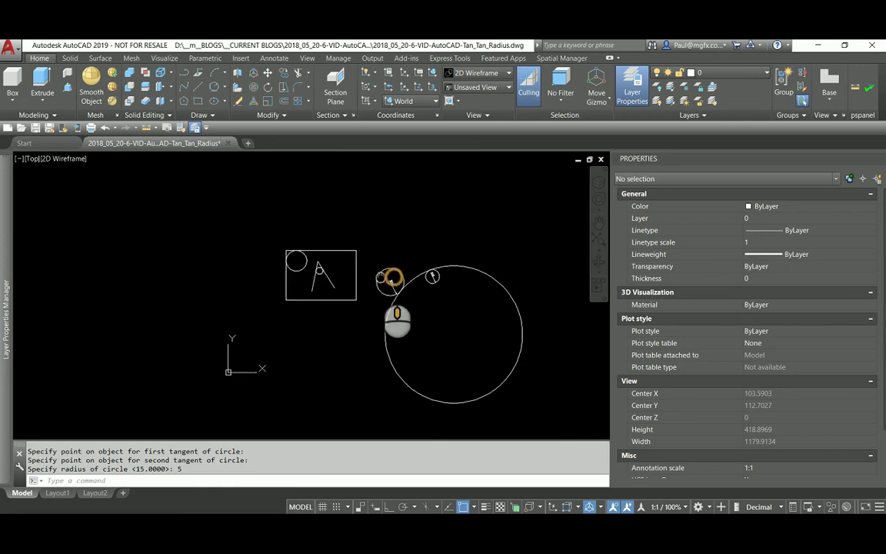
scroll(417, 257, "up", 4)
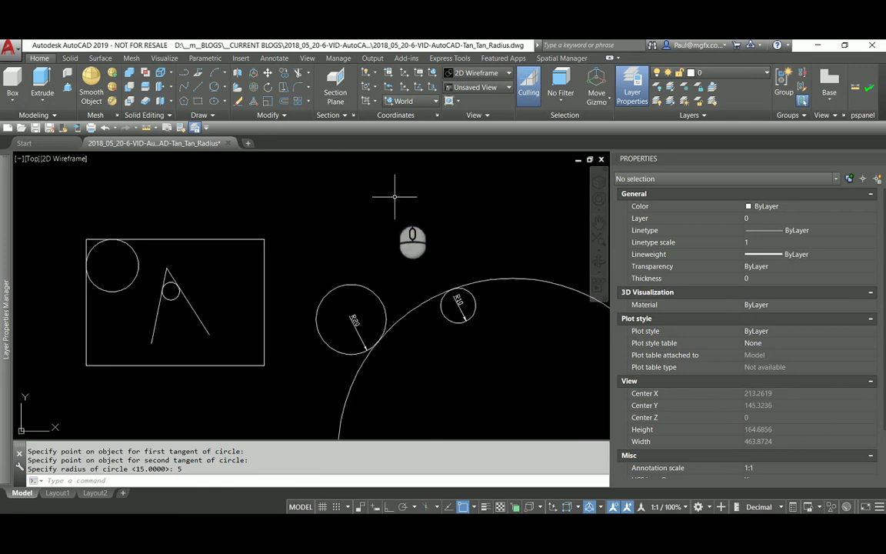